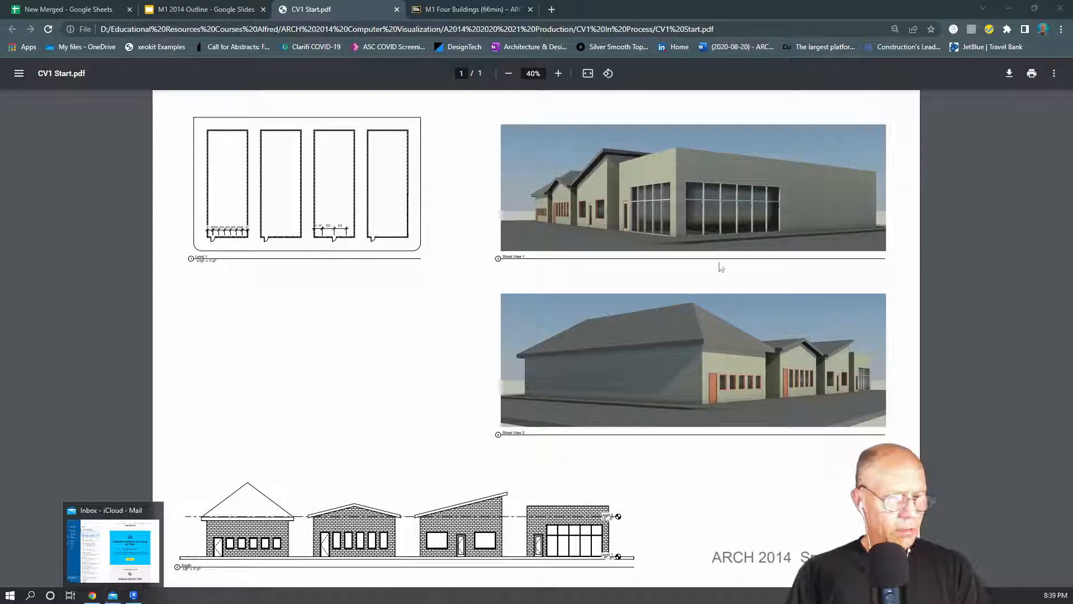
Step: Download Start Presentation Sheet.rfa from the M1 Four Buildings course resources to the Desktop as Start Presentation Sheet (1)
click(452, 12)
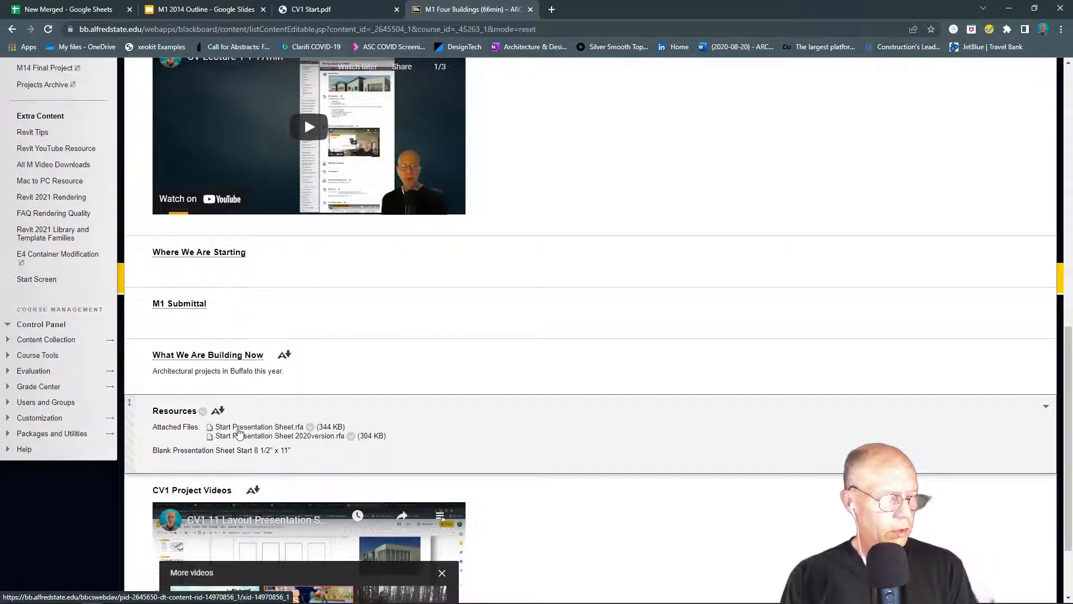
click(239, 429)
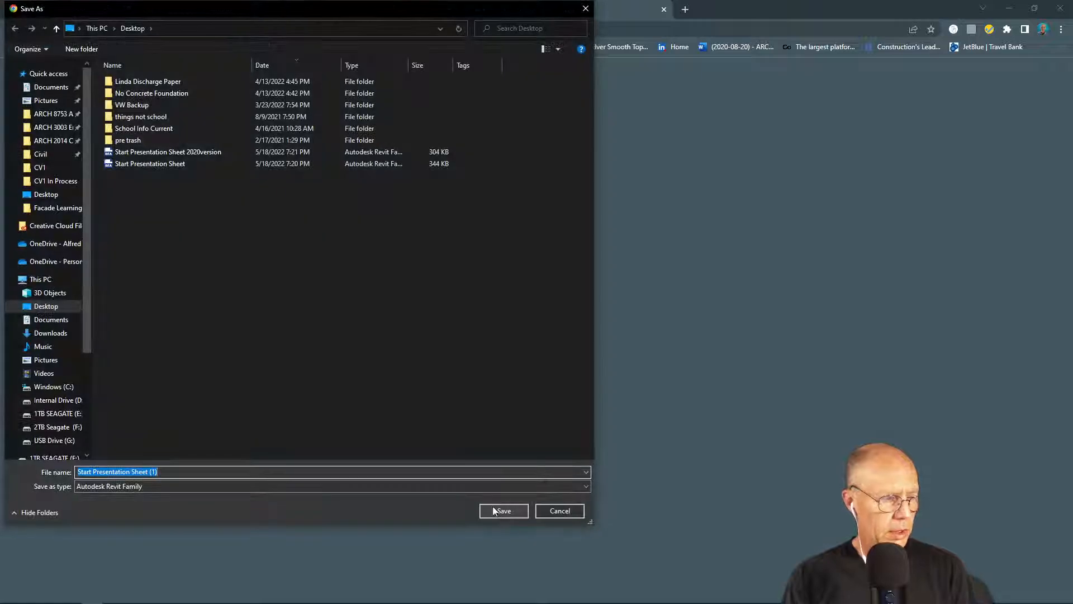
click(483, 511)
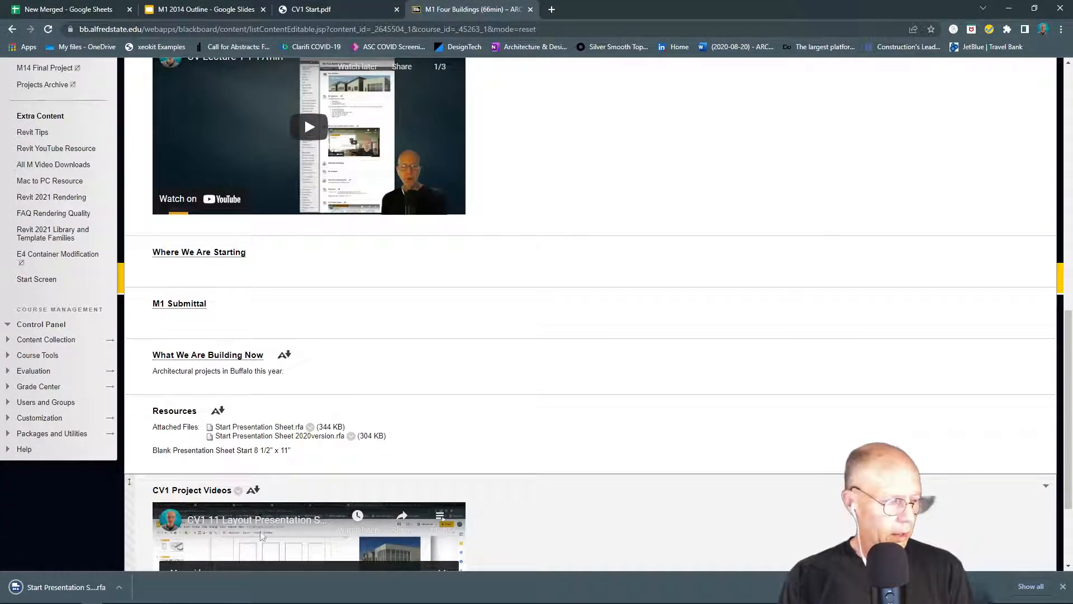
Step: Open the downloaded presentation sheet family in Revit and upgrade the model to Revit 2023
click(119, 591)
click(134, 515)
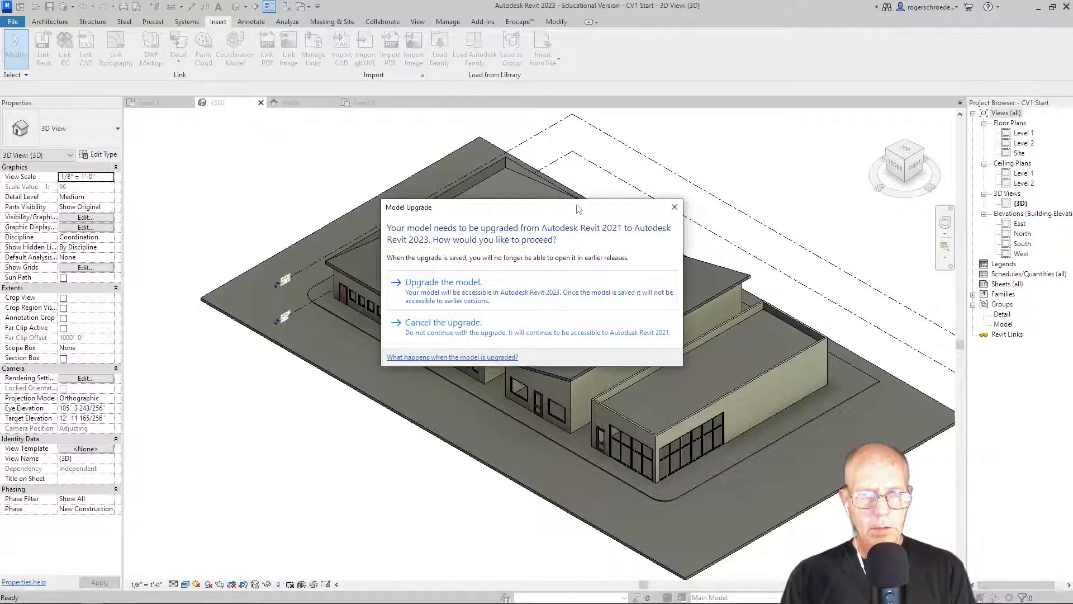
click(425, 290)
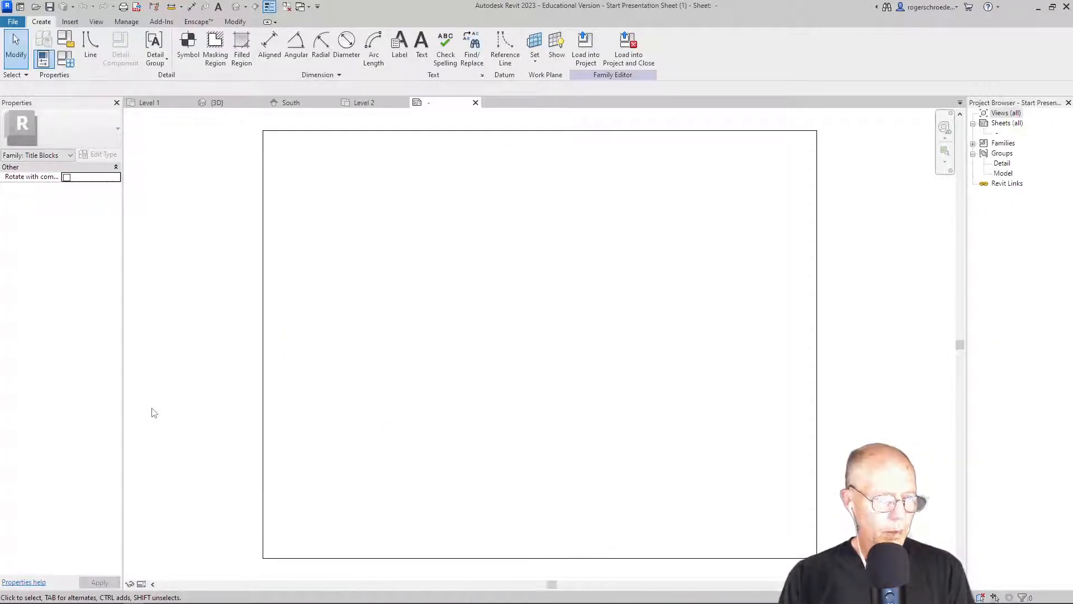
Step: Set the title block border's height to 18" by repositioning its upper edge line
scroll(180, 392, down, 1)
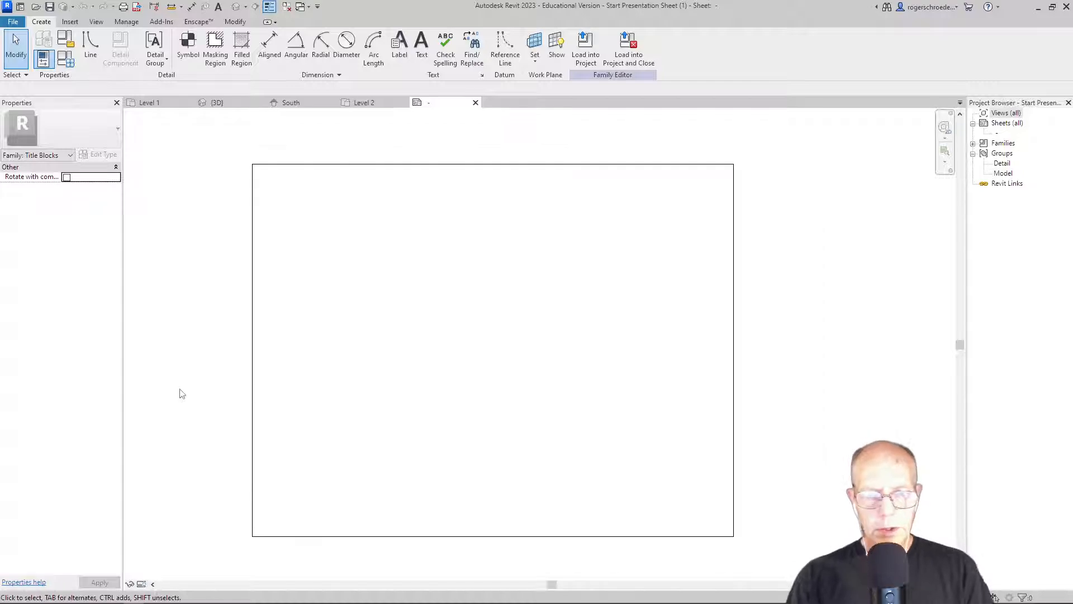
click(252, 373)
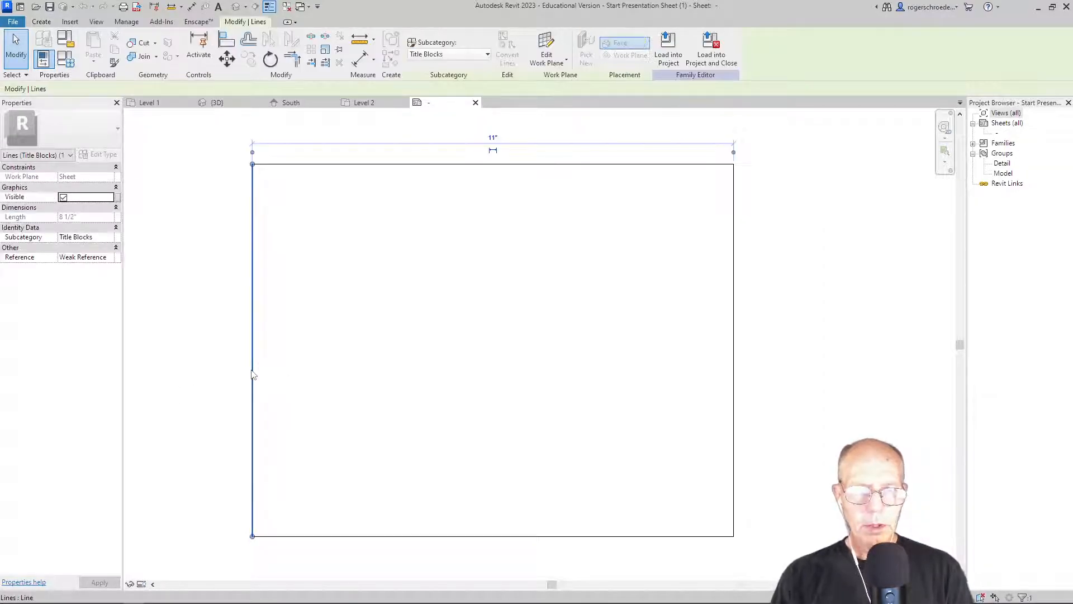
click(368, 165)
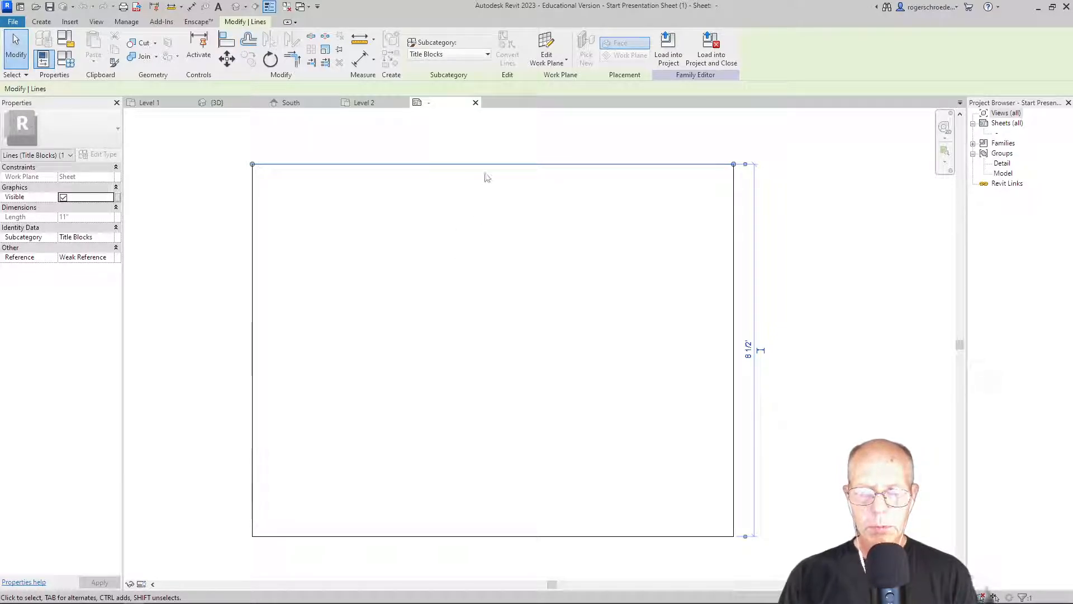
click(749, 351)
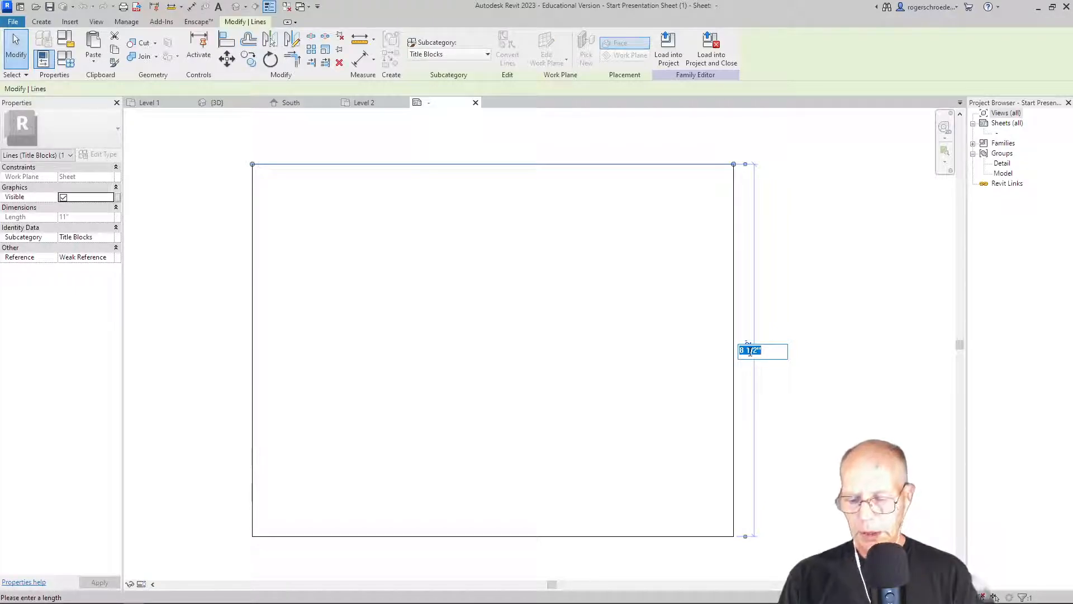
text(1)
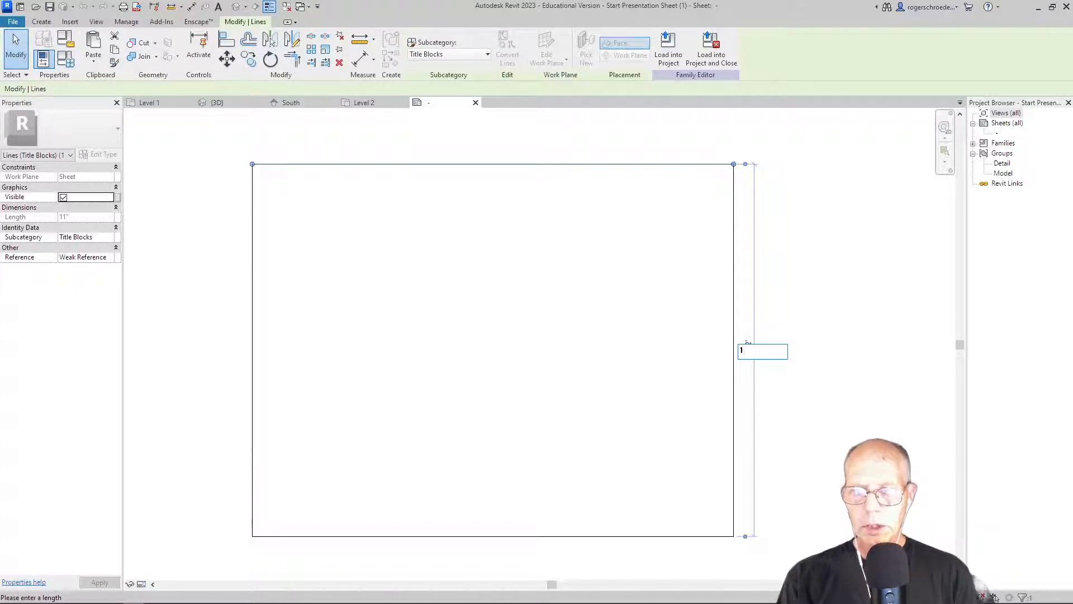
text(8)
key(Return)
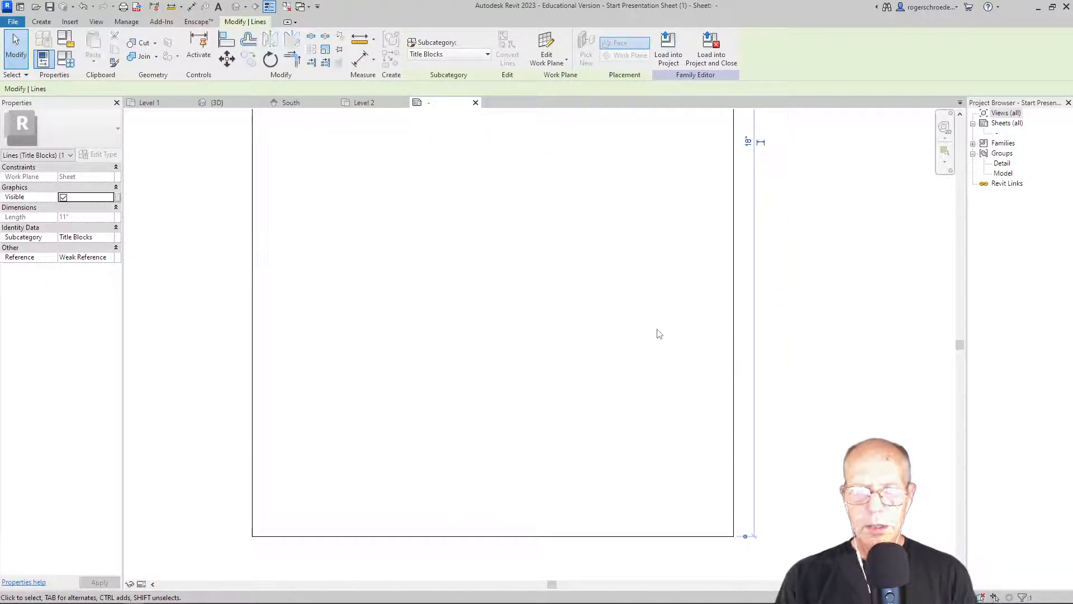
Step: Set the title block border's width to 32" by repositioning its left edge line, and fit the sheet in view
click(253, 391)
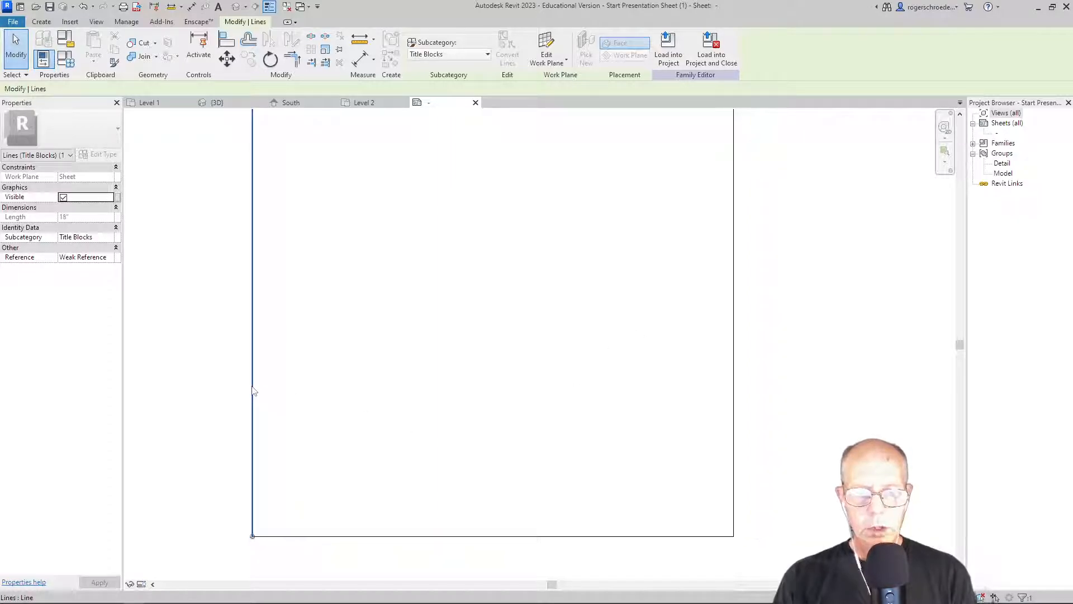
scroll(274, 381, down, 2)
scroll(346, 495, down, 3)
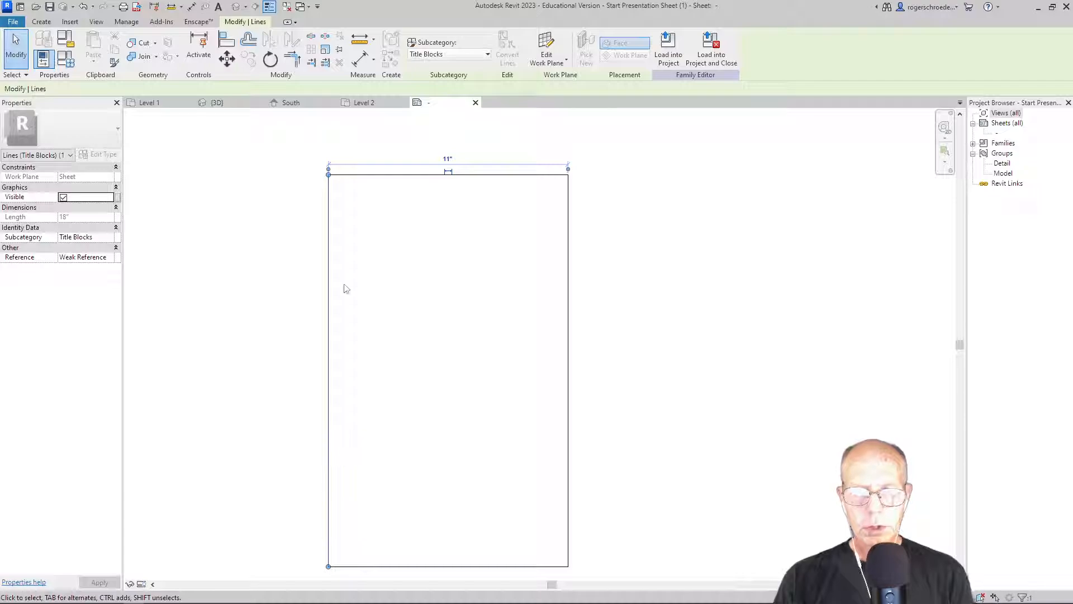
click(447, 158)
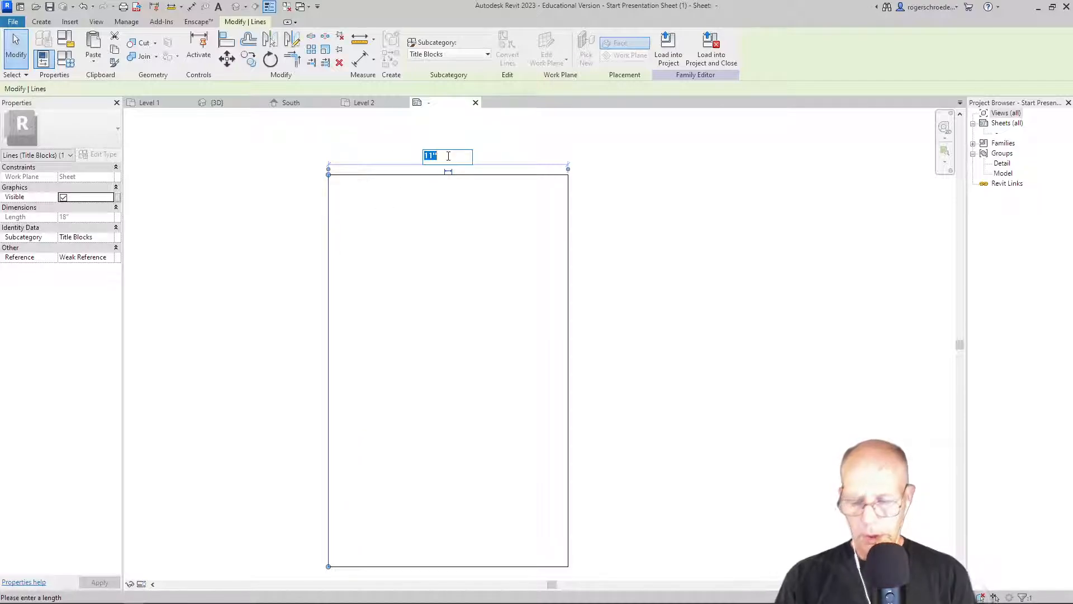
key(Return)
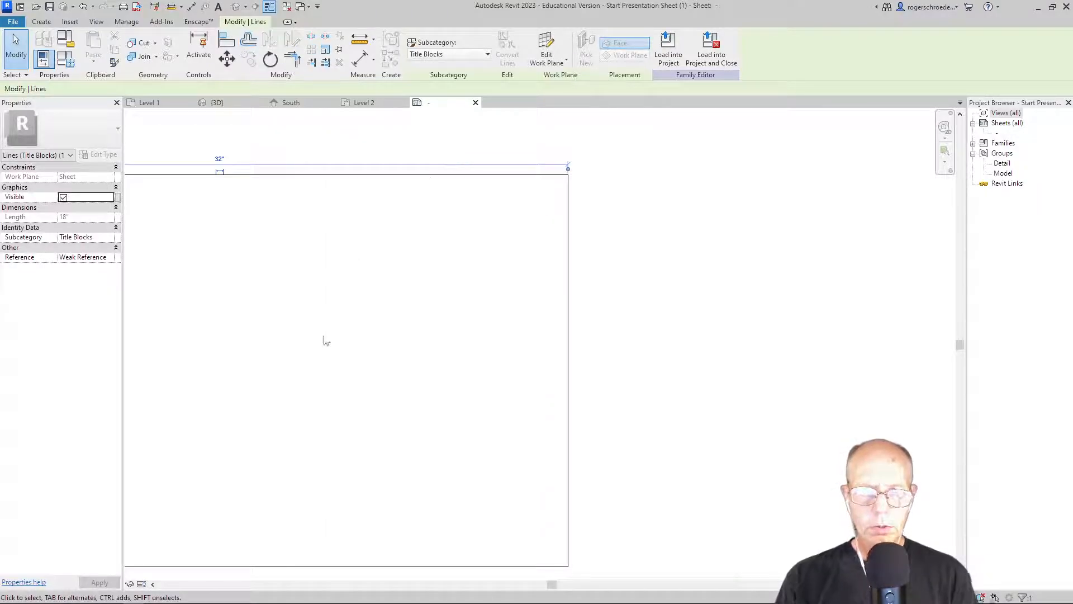
scroll(324, 341, down, 1)
key(z)
key(f)
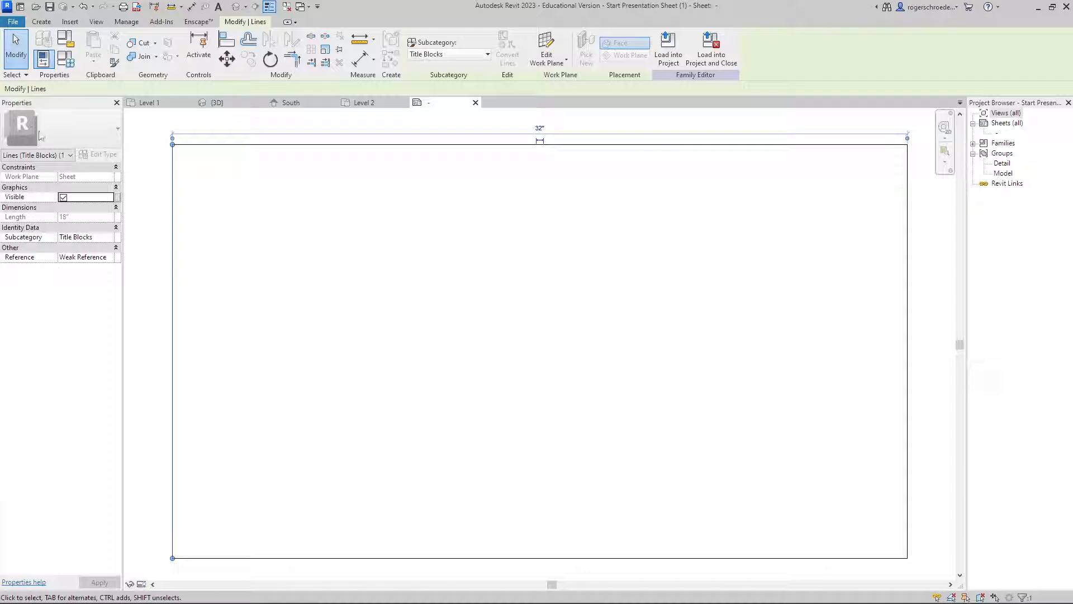
Step: Start saving the family under a new name and go to the 2022 Production\CV1 folder of ARCH 2014 Computer Visualization on drive D
click(13, 21)
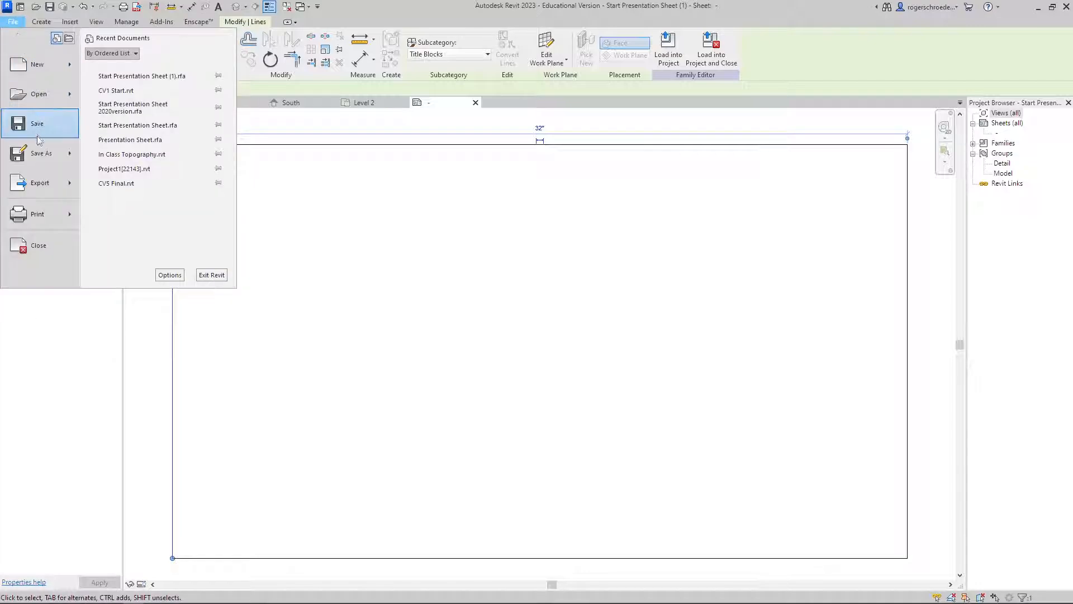
mouse_move(65, 158)
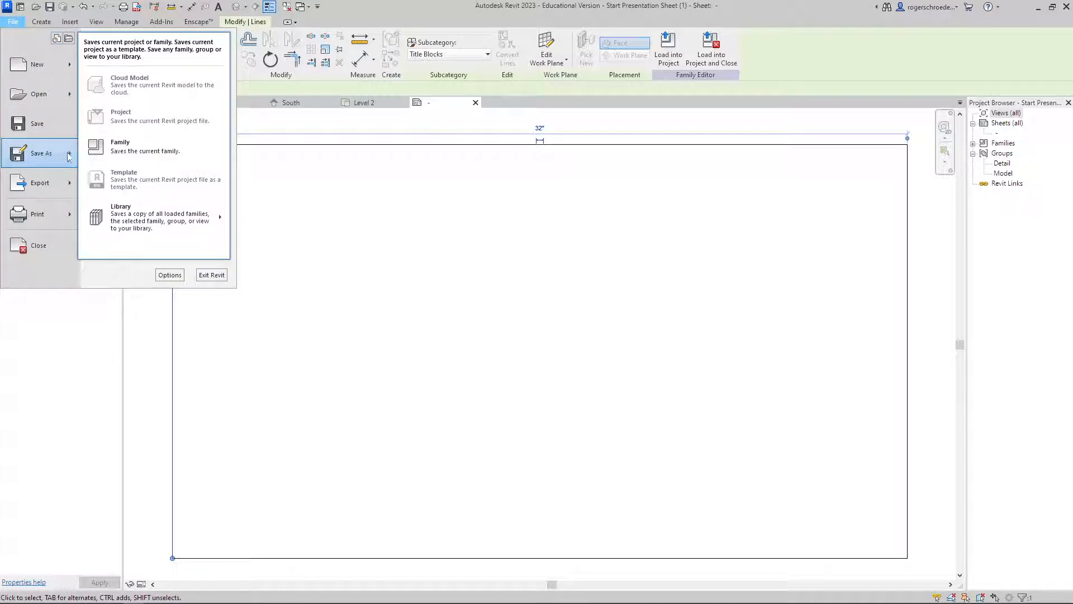
click(115, 156)
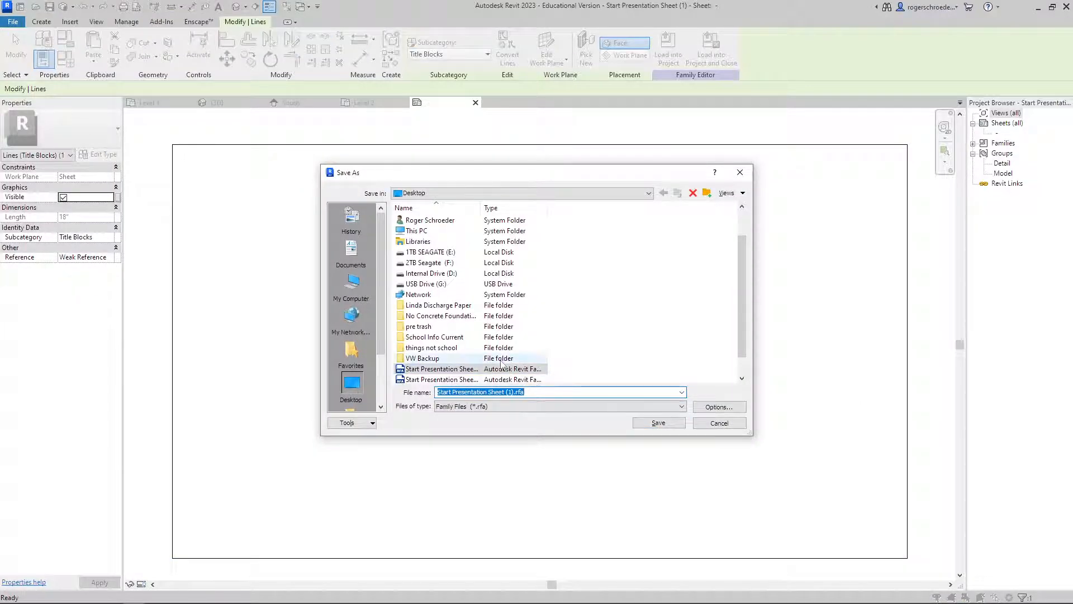
double_click(427, 273)
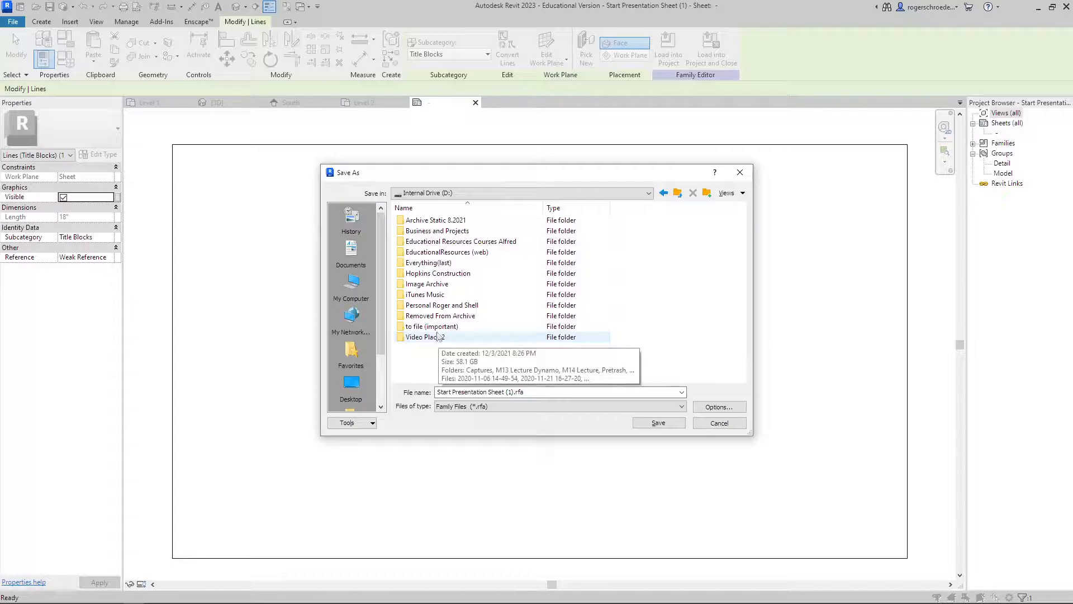
double_click(427, 241)
double_click(427, 220)
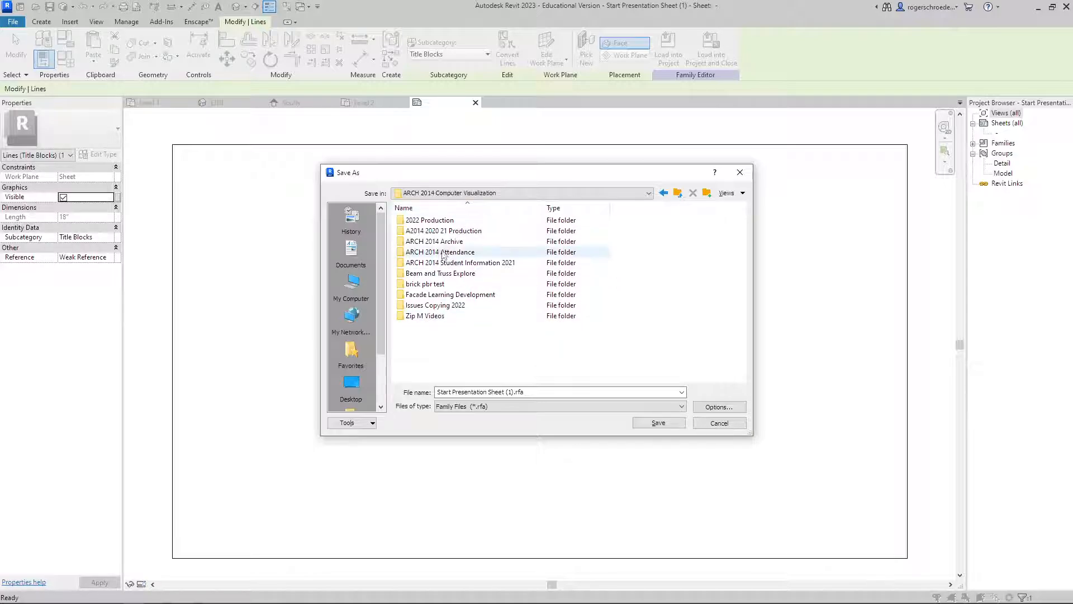
double_click(430, 223)
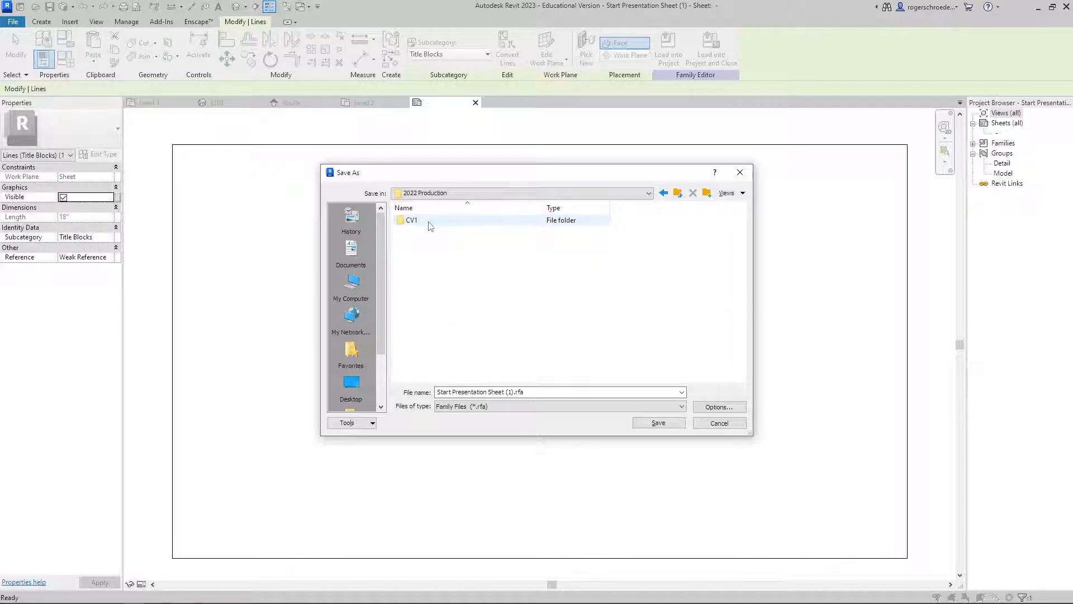
double_click(430, 224)
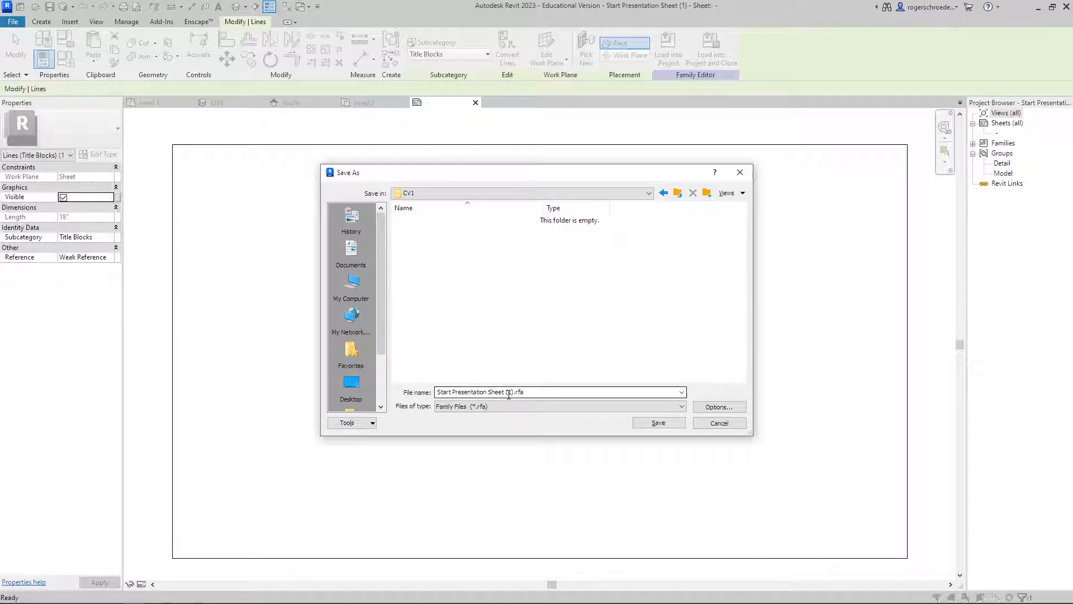
Step: Name the family file My Presentation.rfa and save it in the CV1 folder
double_click(452, 391)
click(438, 393)
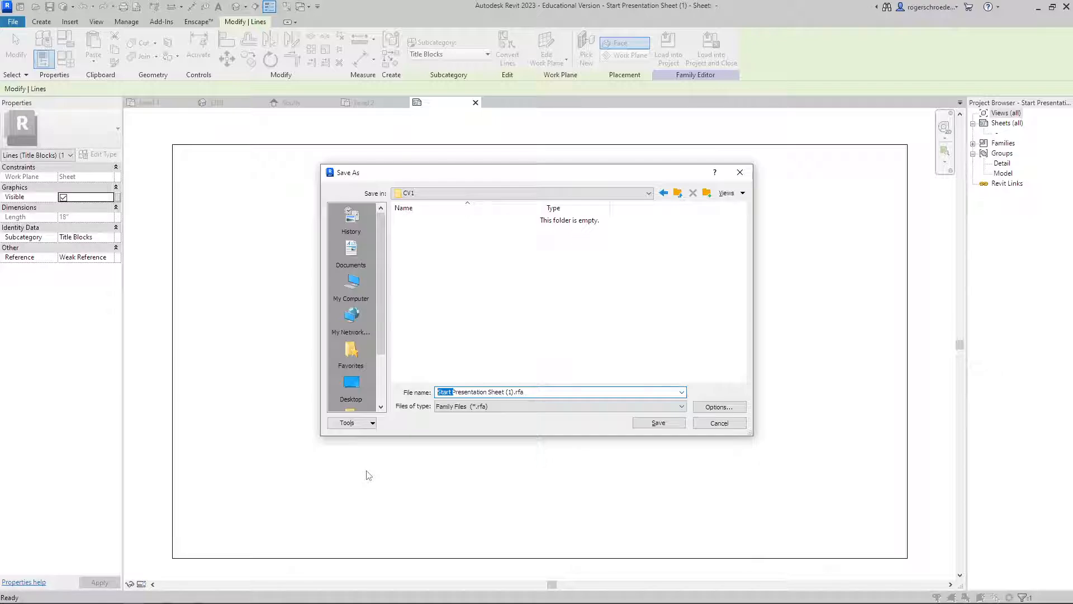
text(My)
click(509, 391)
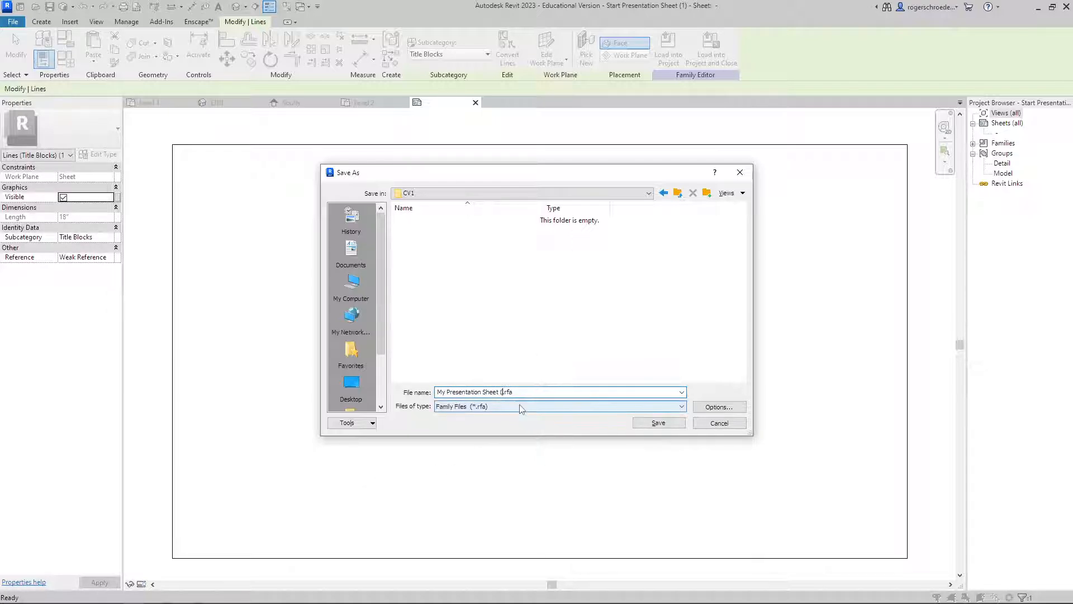
key(BackSpace)
key(BackSpace)
key(BackSpace)
key(BackSpace)
key(BackSpace)
key(BackSpace)
key(BackSpace)
key(BackSpace)
key(BackSpace)
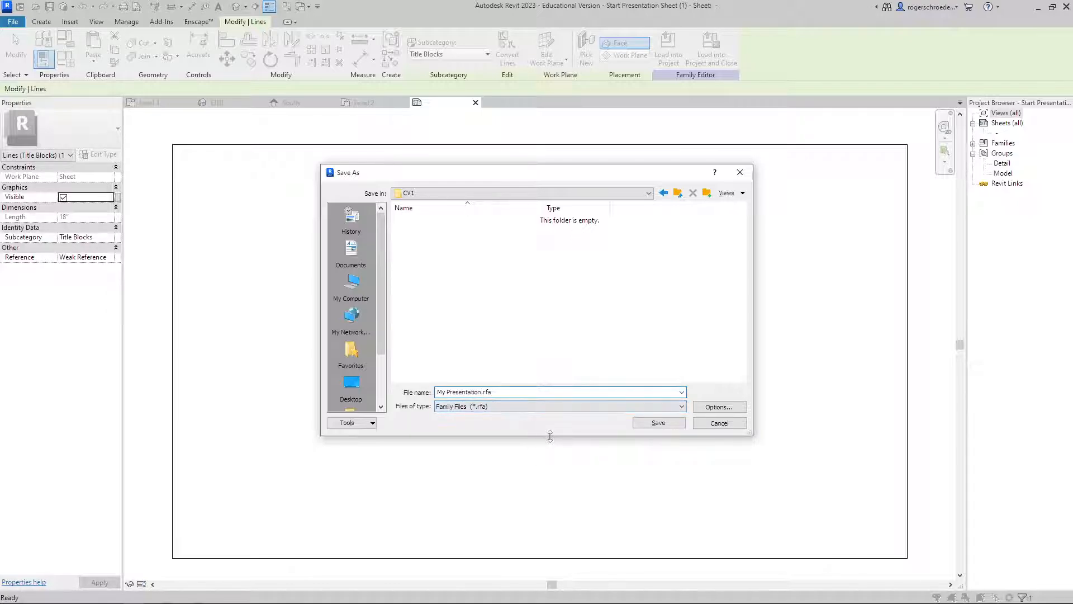
click(654, 422)
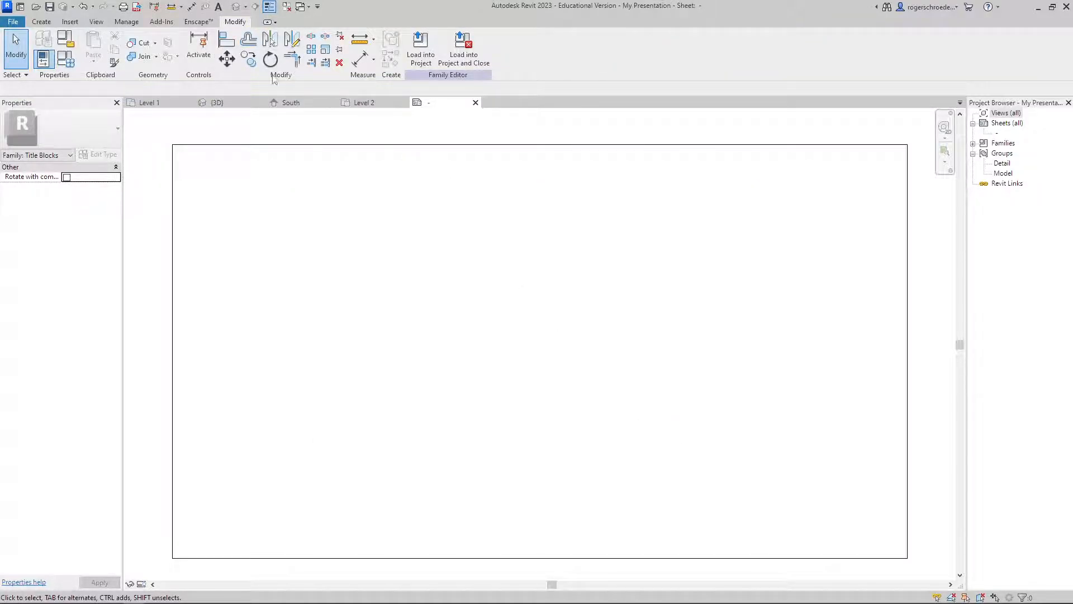
Step: Place the text note "ARCH 2014 Spring 2023" in the lower right area of the sheet
click(39, 23)
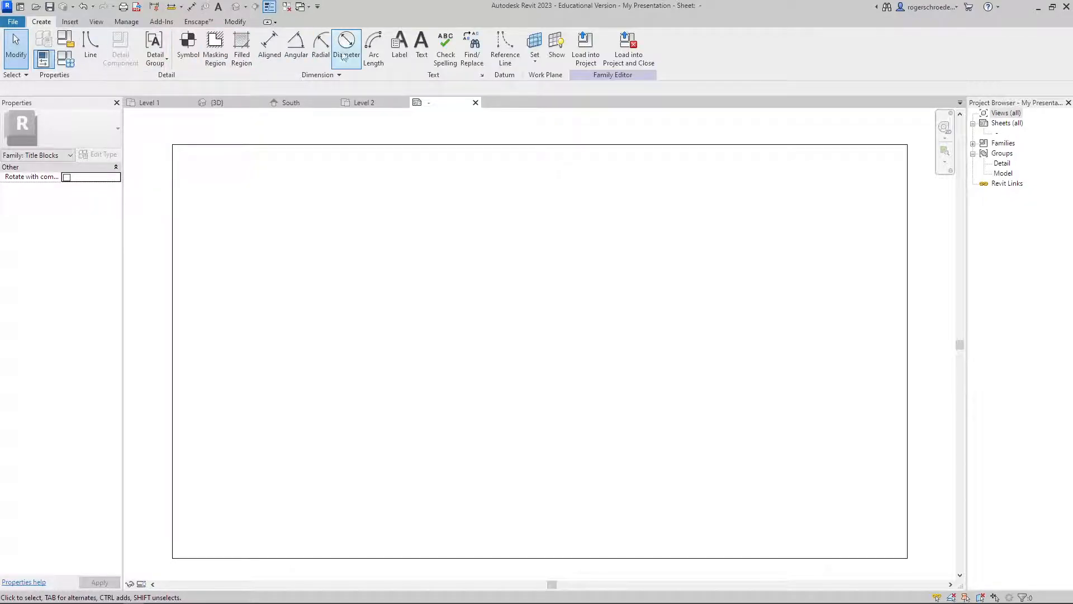
click(422, 56)
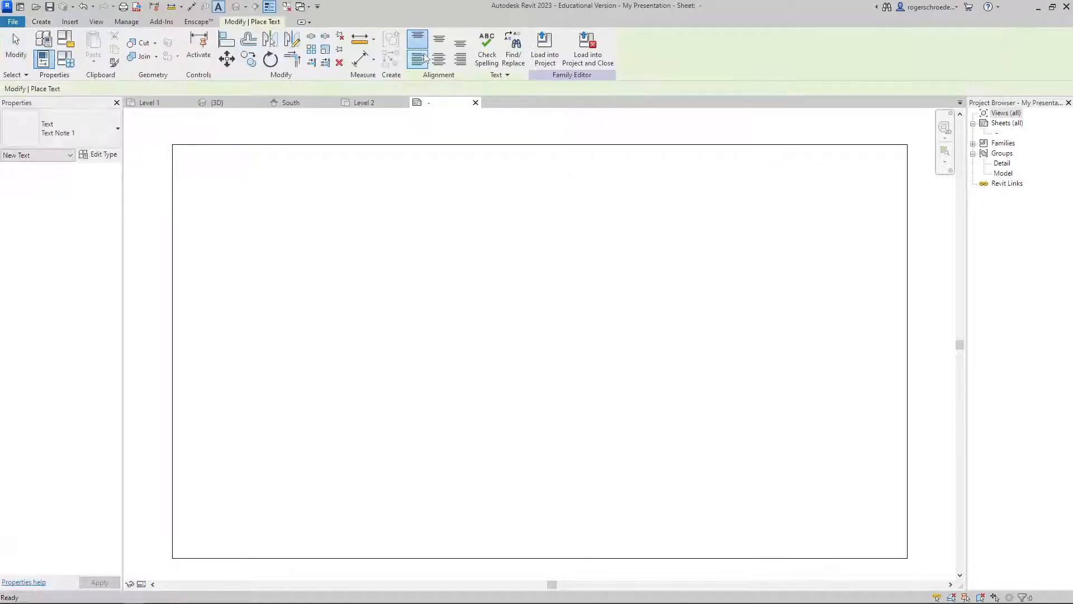
click(716, 482)
text(RC)
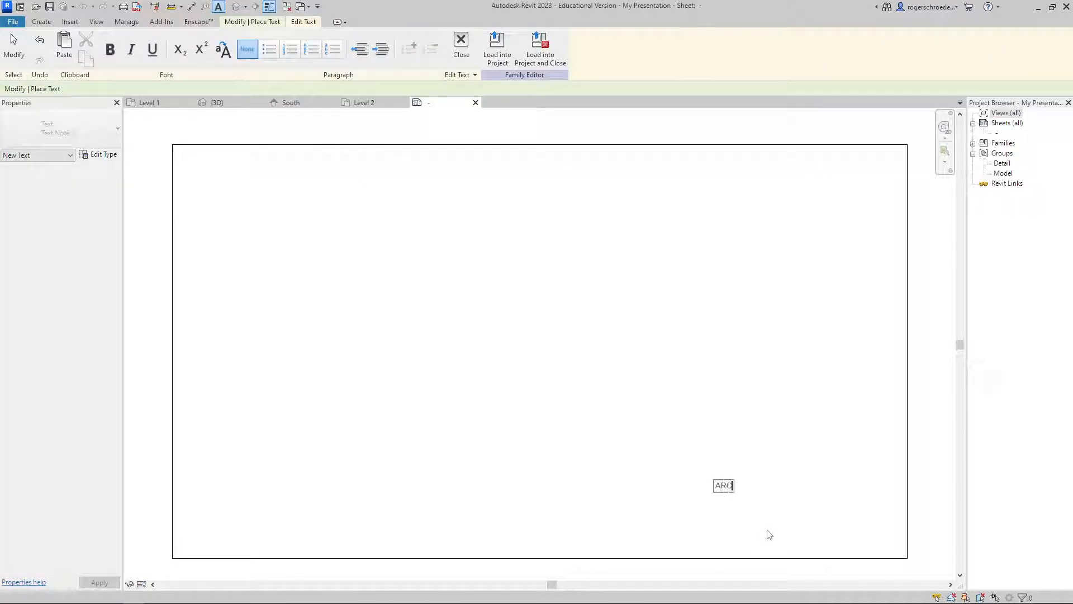
text(H 201)
key(BackSpace)
text(Spring 2023)
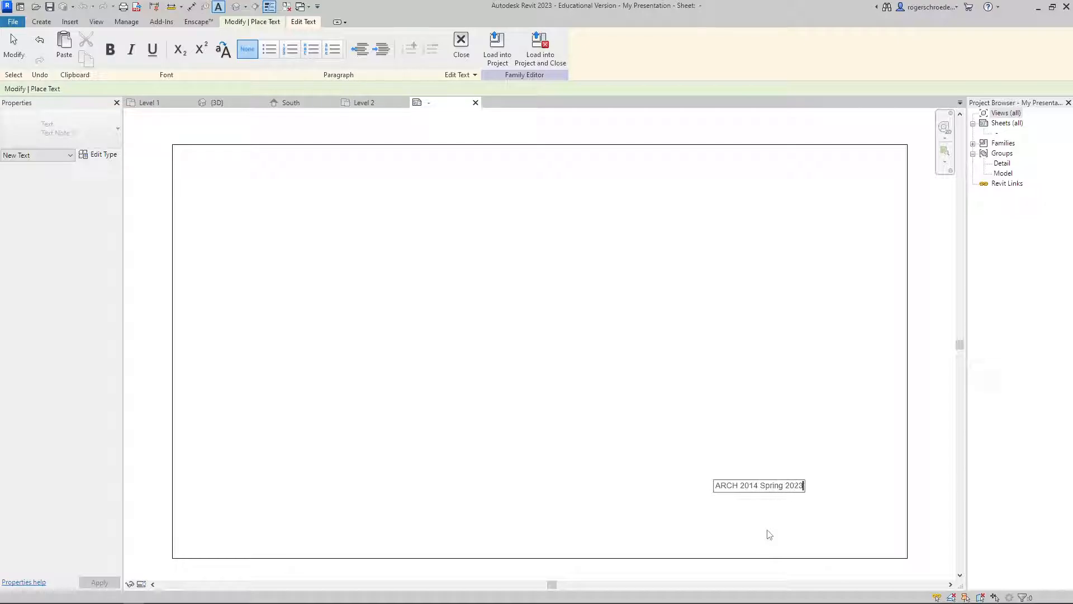
click(666, 486)
click(636, 457)
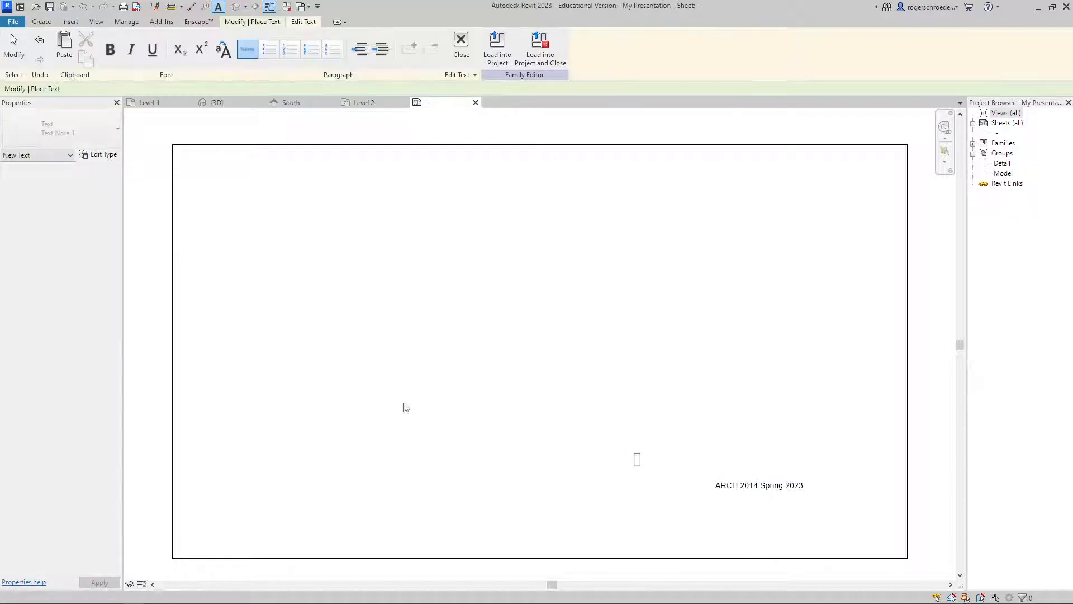
click(293, 243)
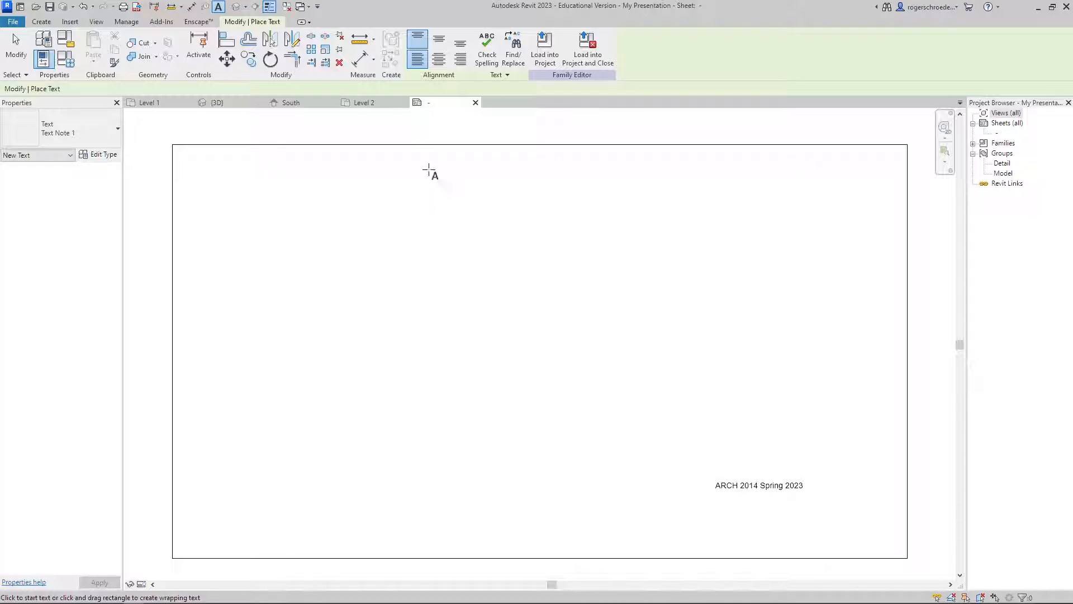
click(16, 49)
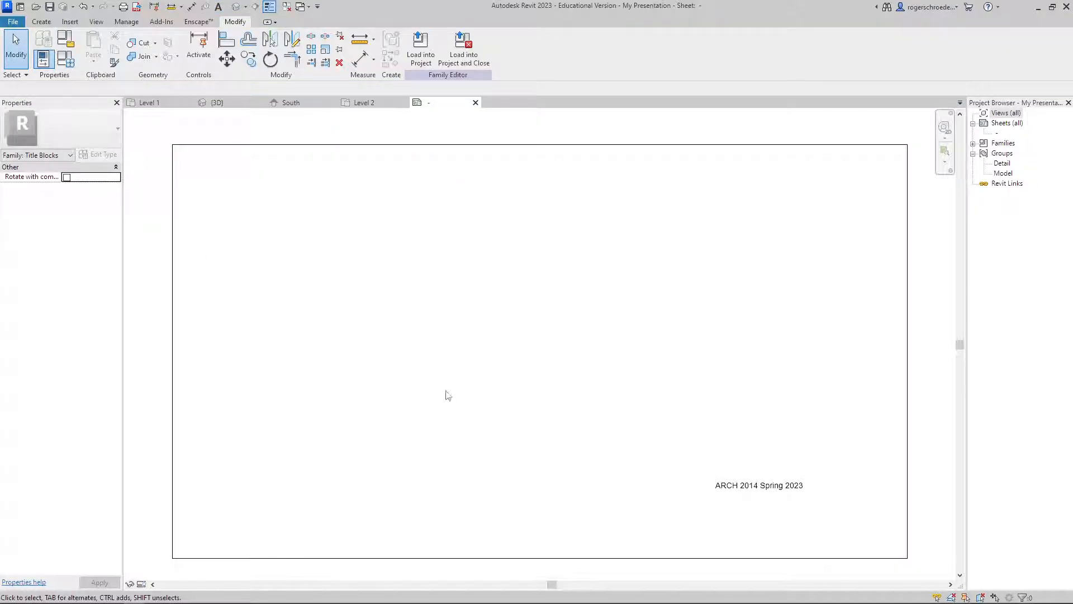
Step: Duplicate the text type of the "ARCH 2014 Spring 2023" note as a new type named Display Type
click(769, 492)
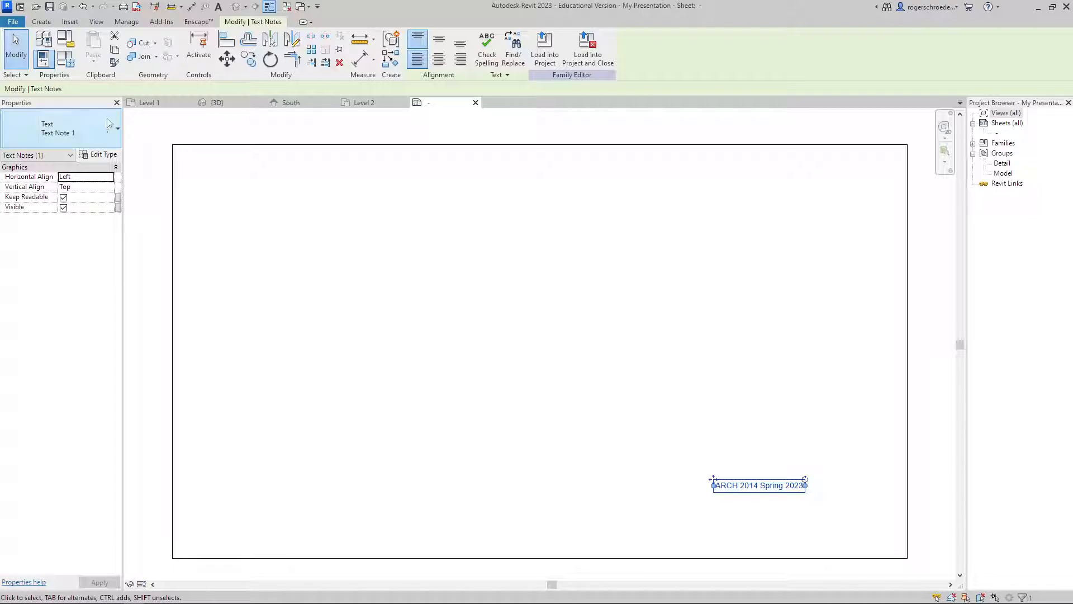
click(98, 156)
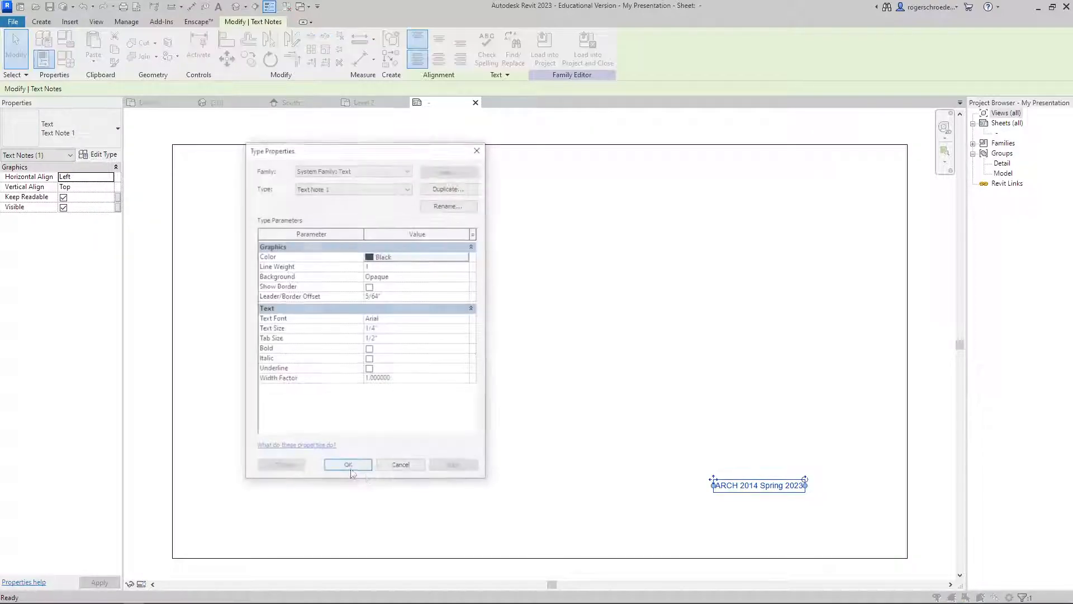
click(456, 188)
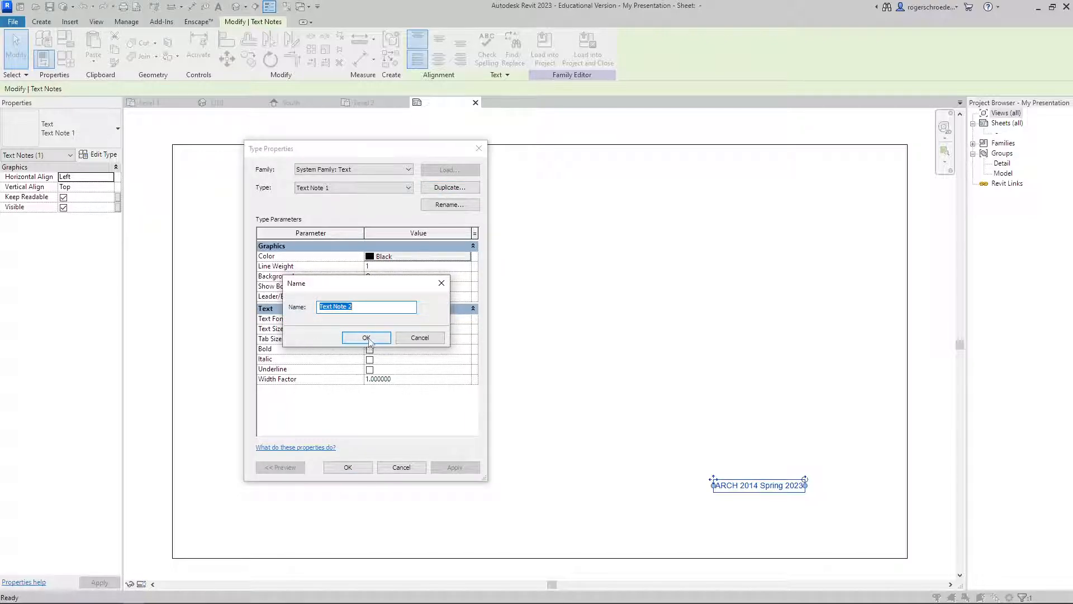
text(Display Type)
click(365, 339)
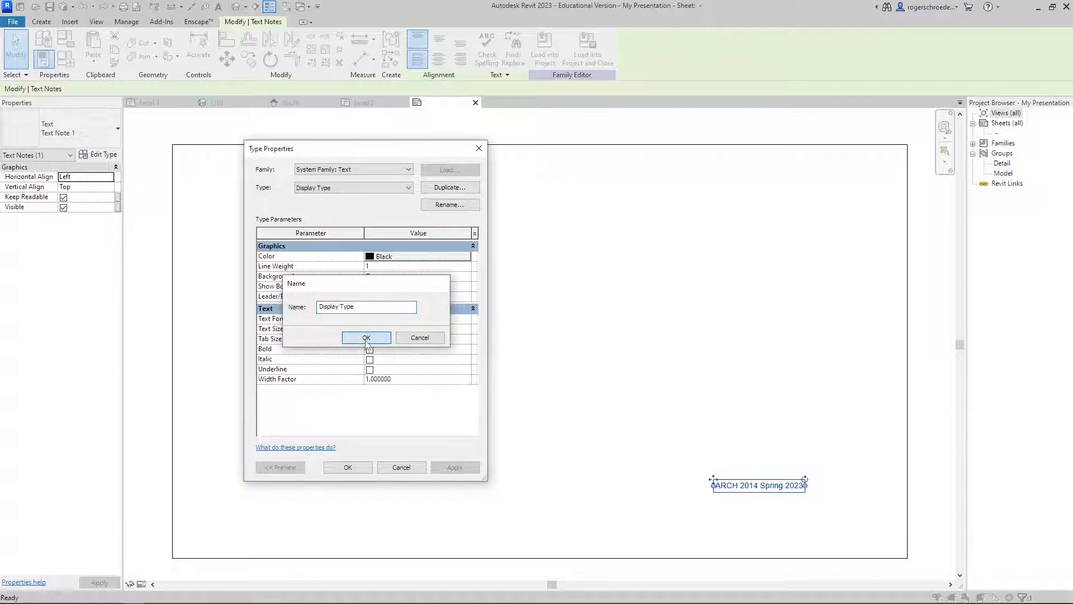
Step: Set the Display Type text color to mid-gray, RGB 125-125-125
click(467, 256)
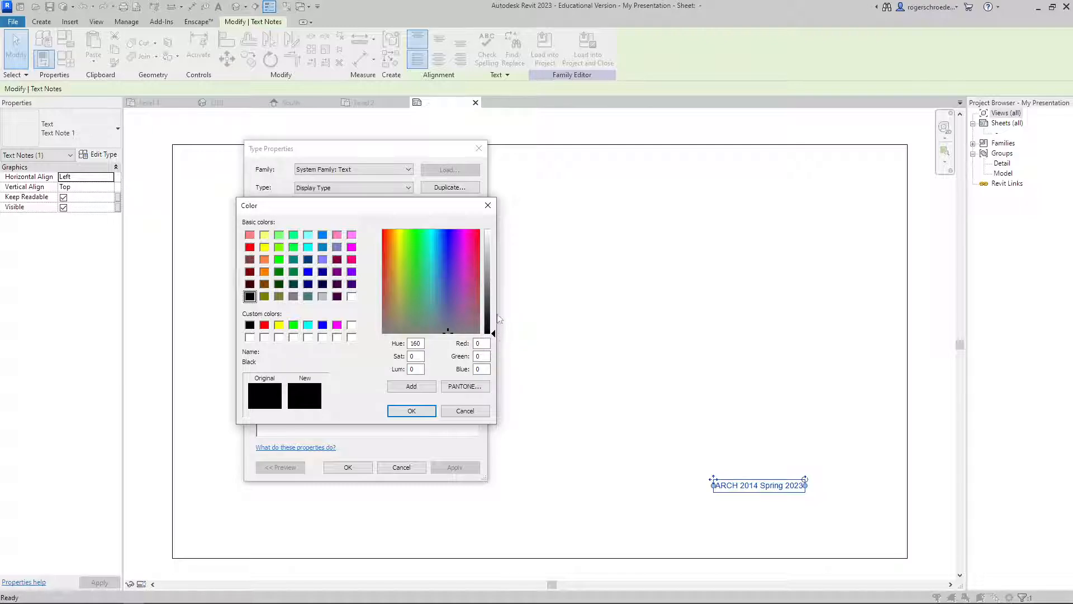
drag(491, 333, 497, 287)
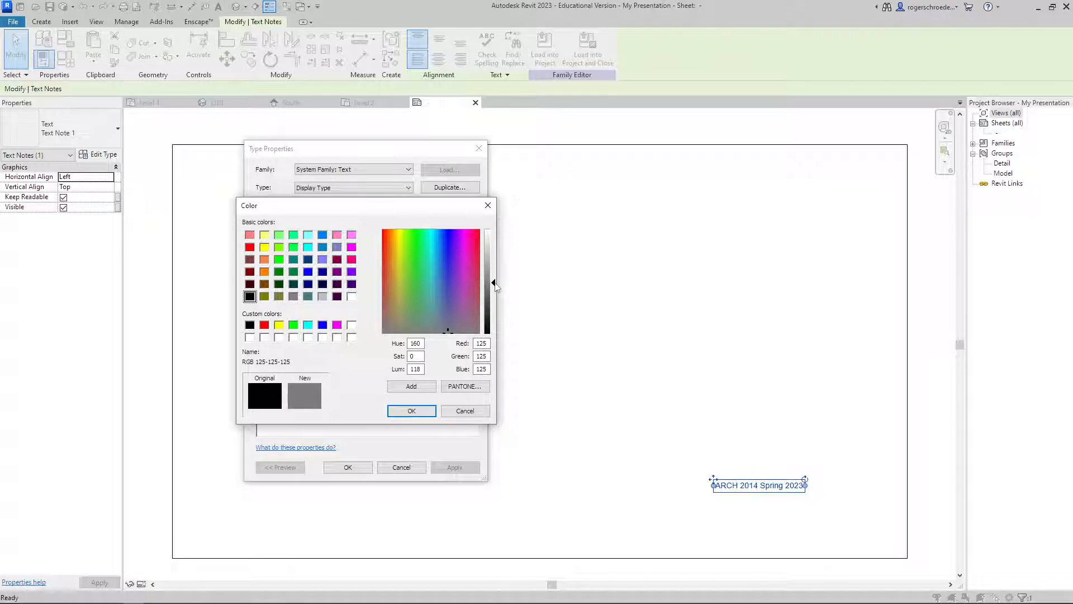
click(414, 412)
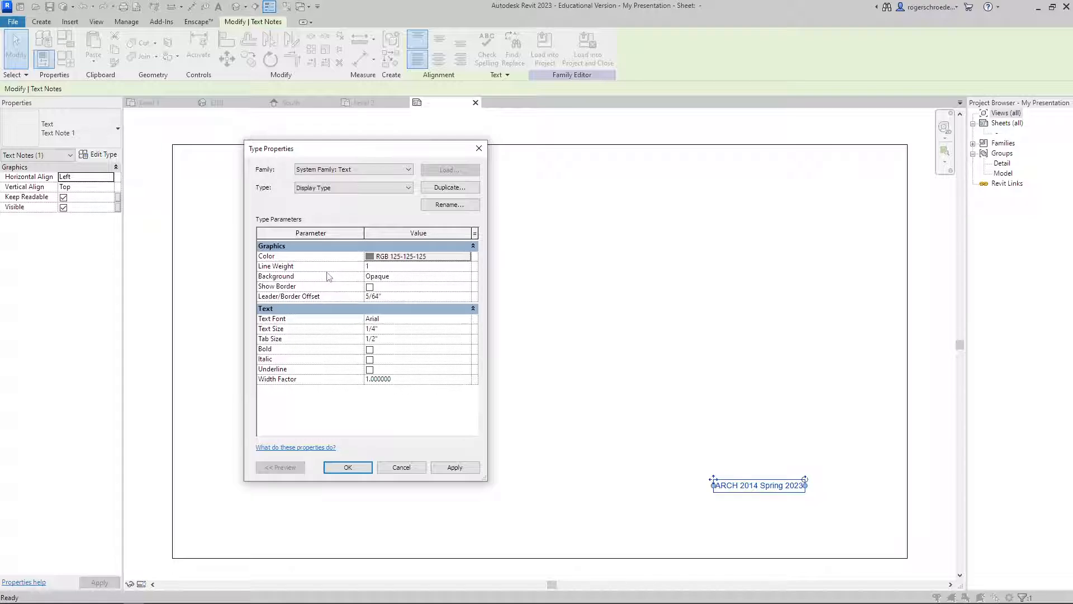
Step: Give Display Type a transparent background and a 1/2" text size, and apply the type to the course note
click(448, 277)
click(466, 276)
click(456, 296)
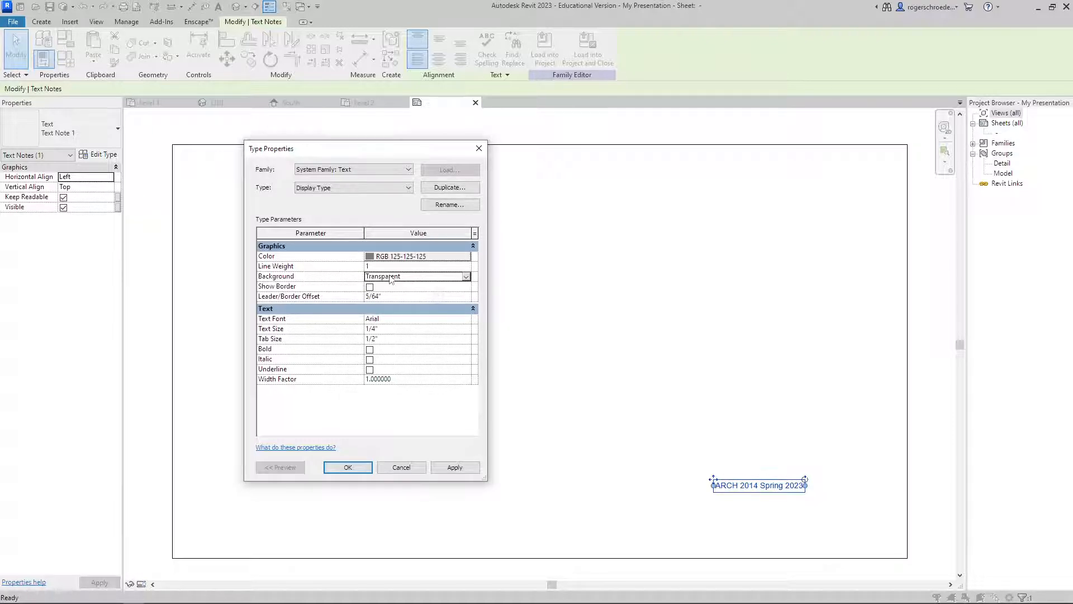
click(374, 330)
double_click(374, 330)
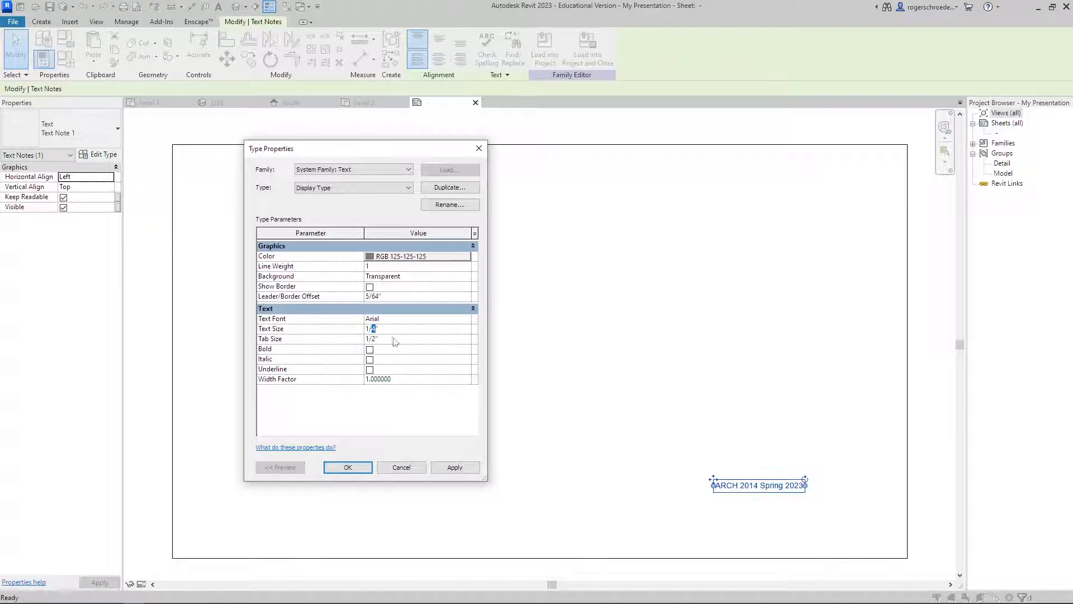
text(2)
click(432, 469)
click(356, 469)
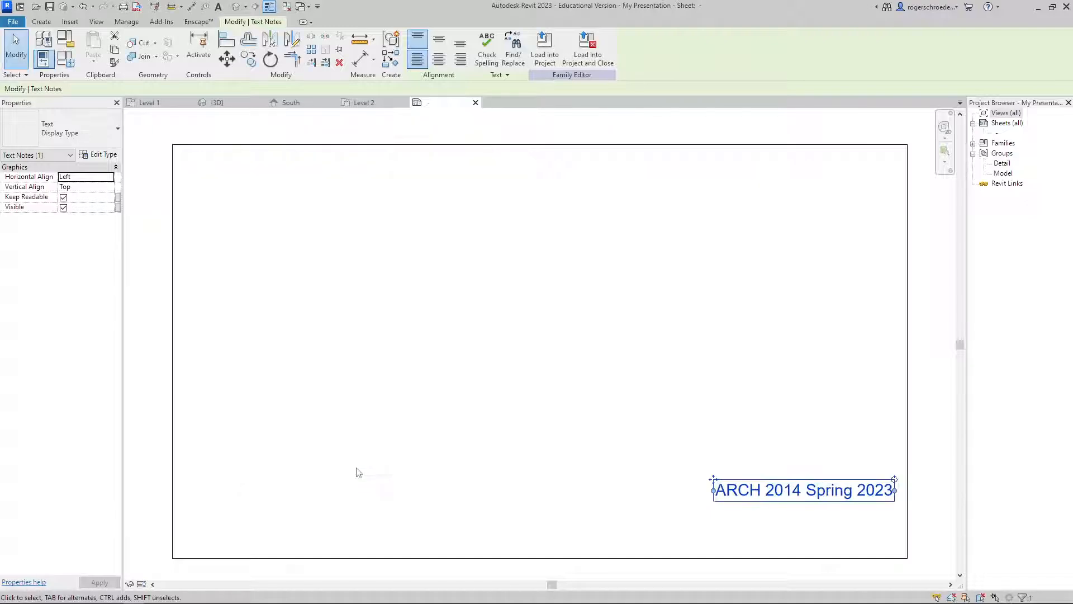
Step: Move the "ARCH 2014 Spring 2023" note down and slightly left, closer to the border's bottom edge
click(629, 491)
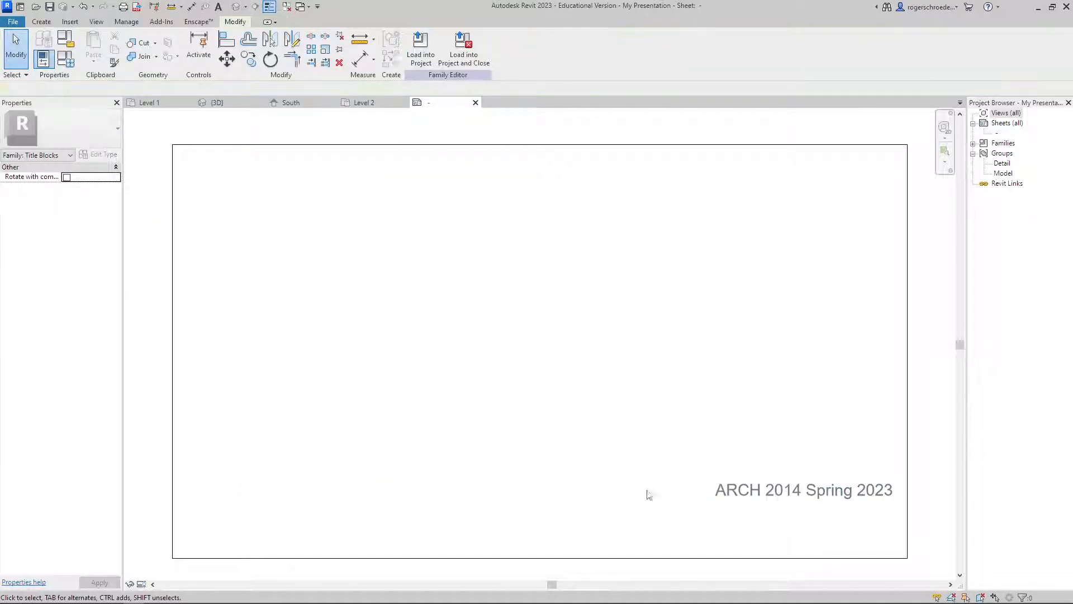
drag(716, 493, 692, 509)
click(585, 490)
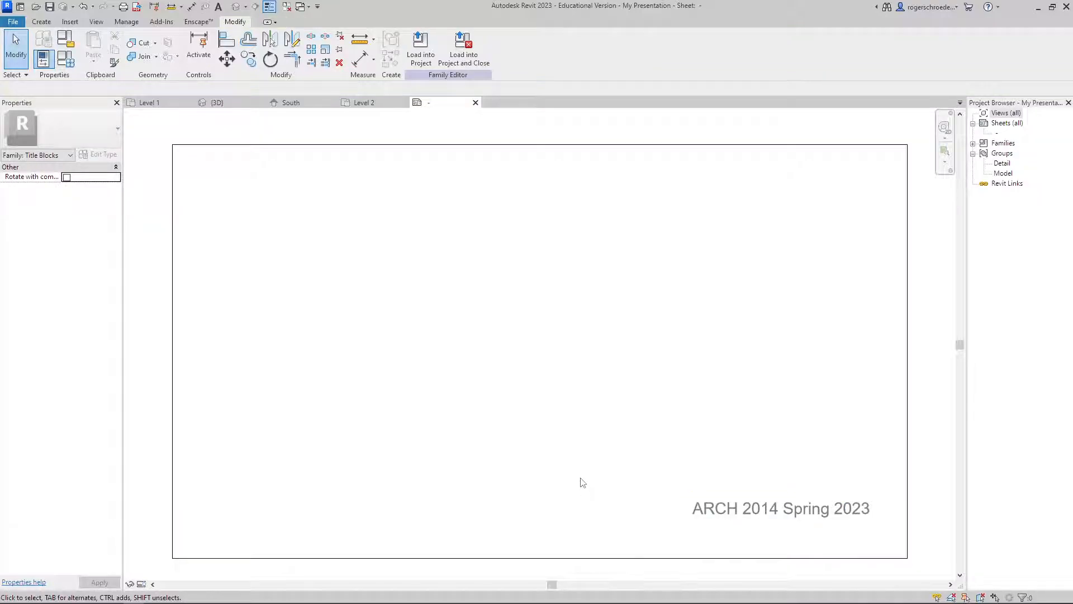
Step: Place a text note reading "Student Name" below the right half of the course note
click(41, 22)
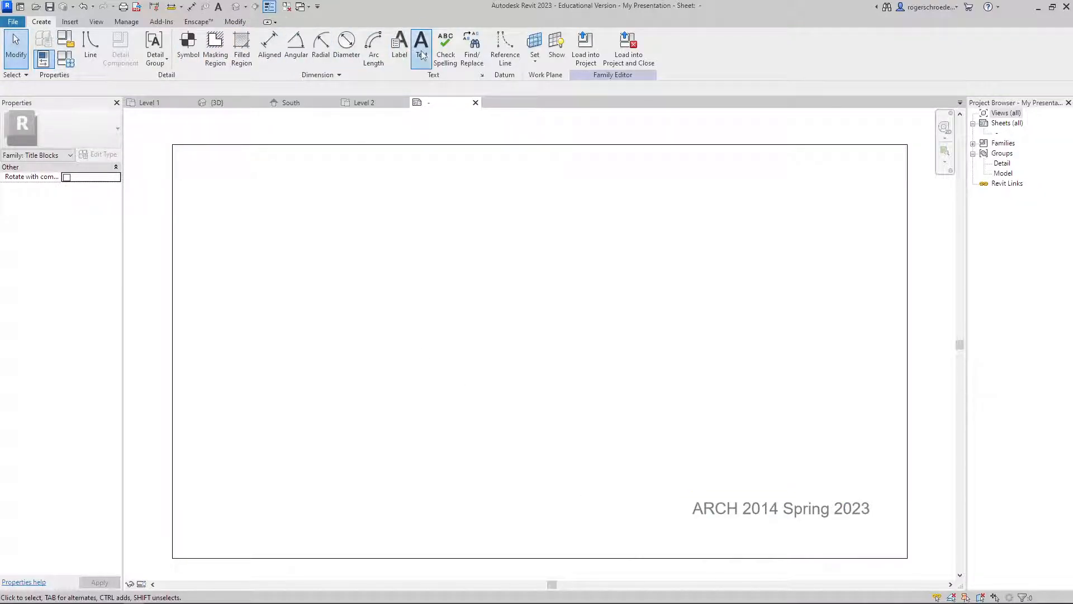
click(422, 46)
click(795, 540)
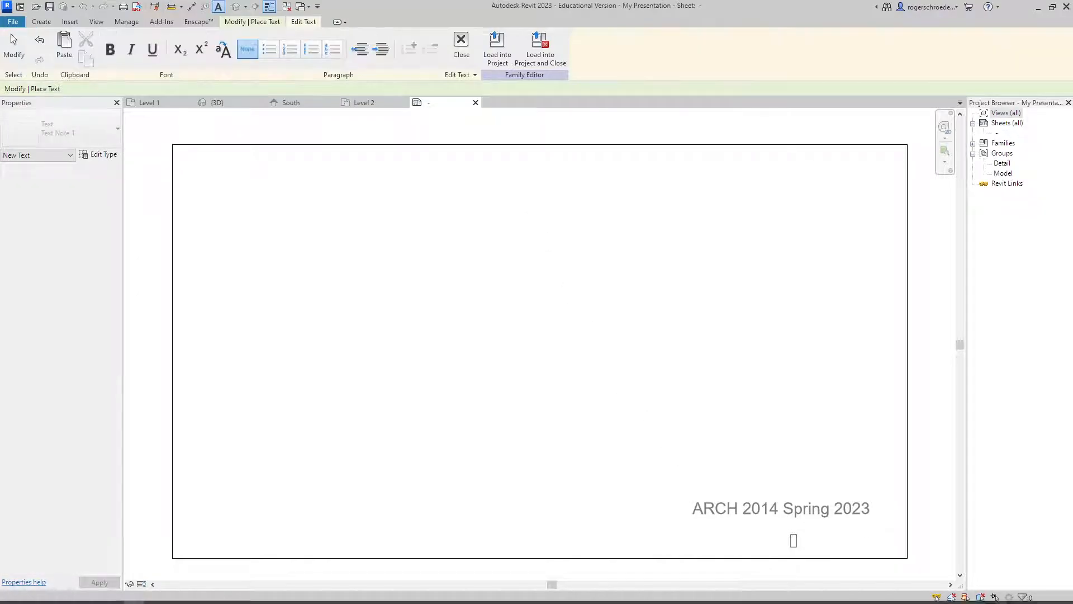
text(Student Name)
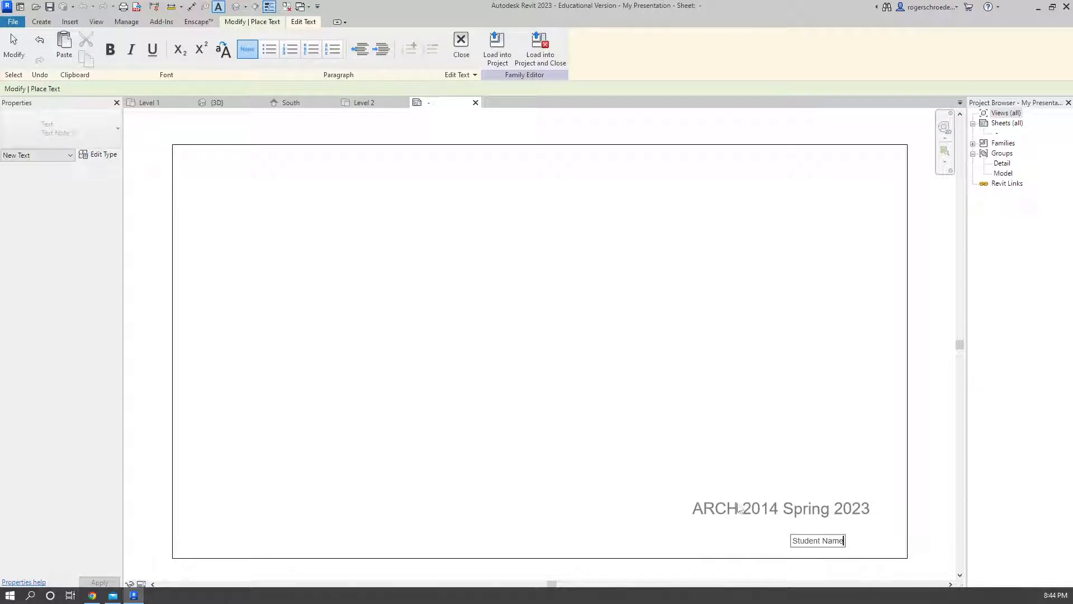
click(628, 498)
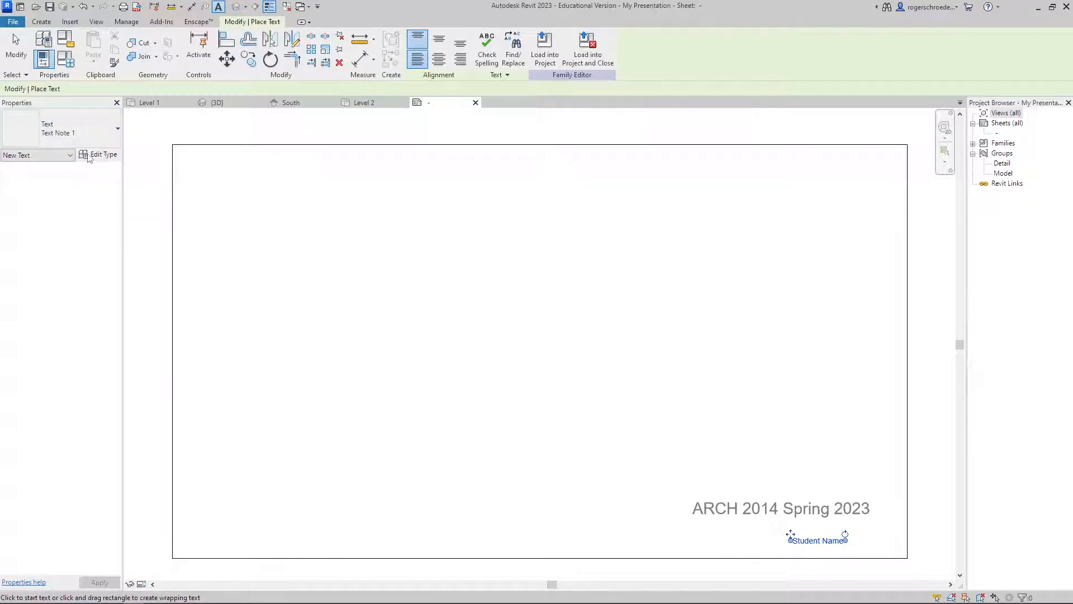
Step: Duplicate the Text Note 1 type as a new text type named Small Display Type
click(90, 155)
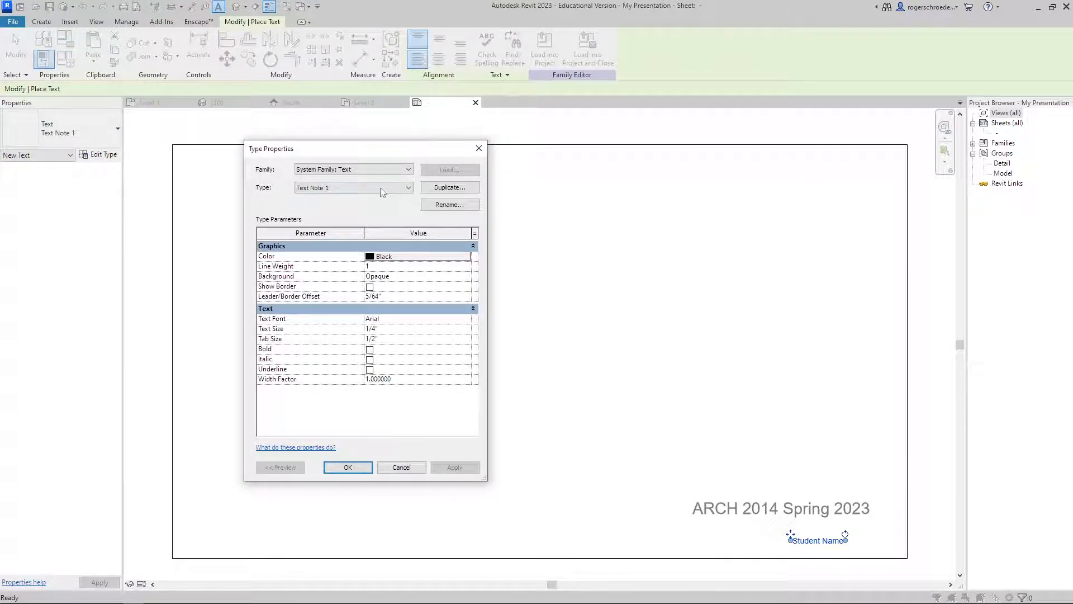
click(450, 187)
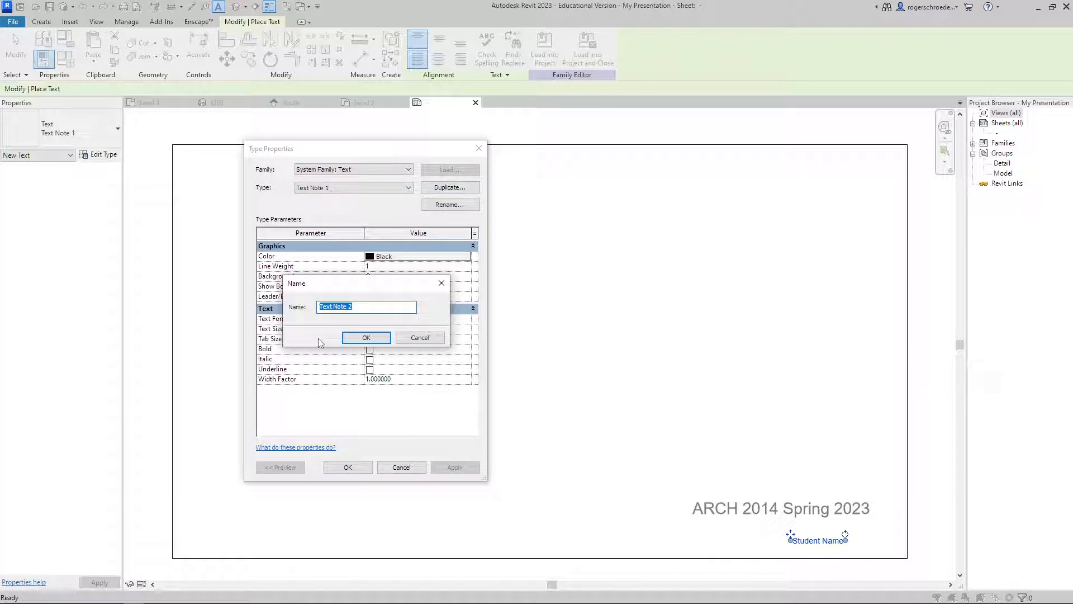
text(Small Display Type)
click(367, 337)
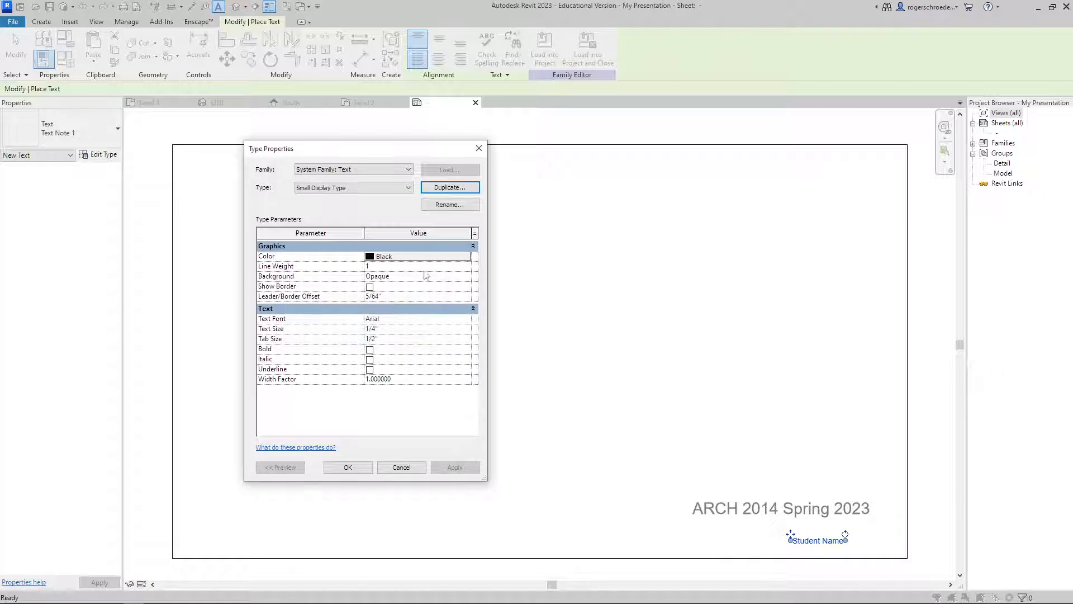
Step: Give Small Display Type a transparent background and a 3/8" text size
click(462, 276)
click(465, 276)
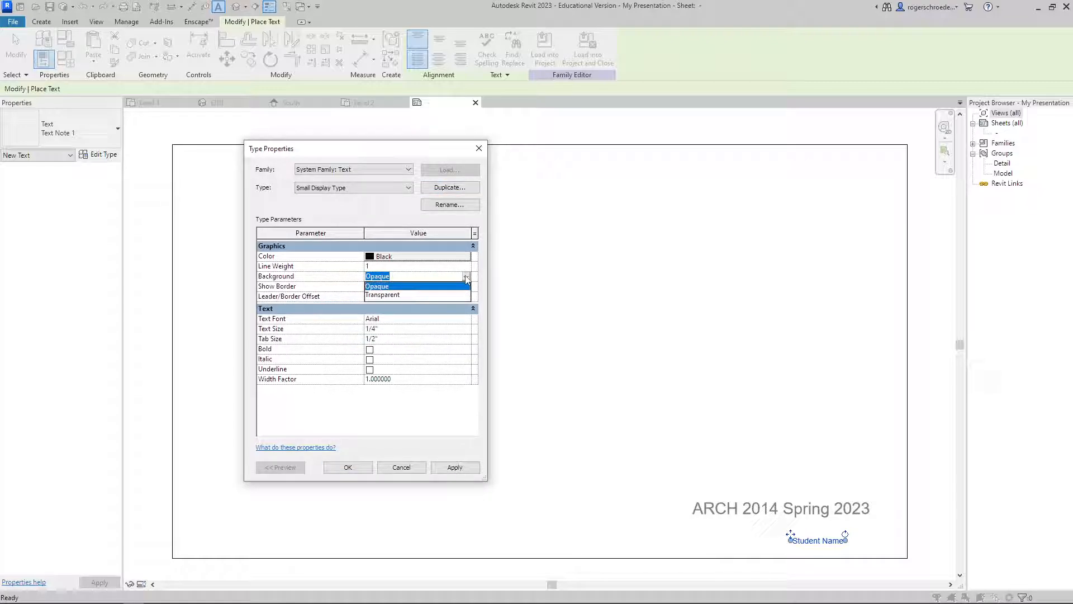
click(432, 295)
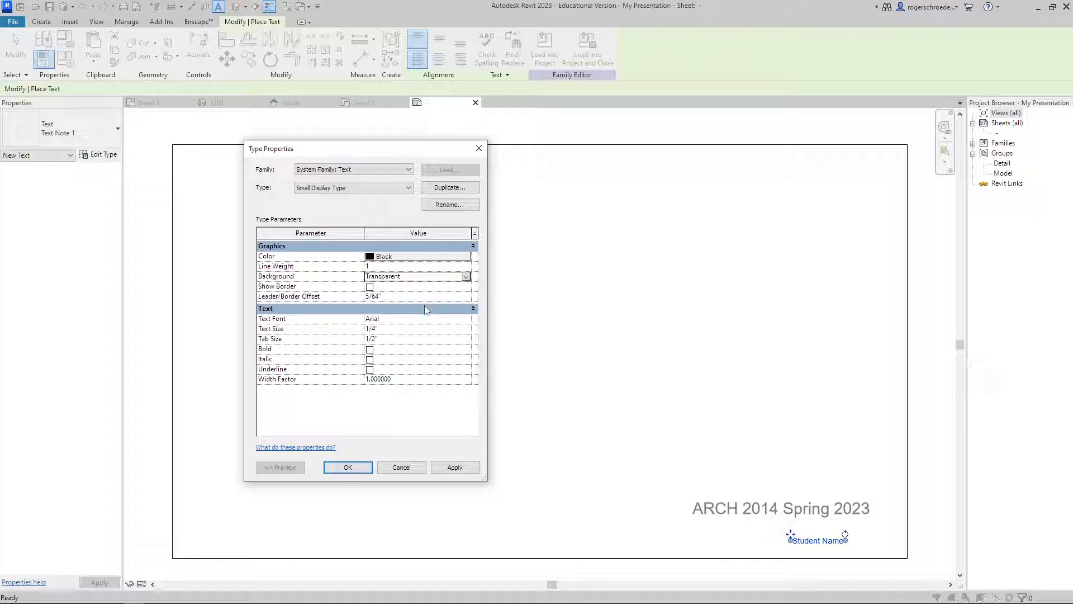
double_click(371, 329)
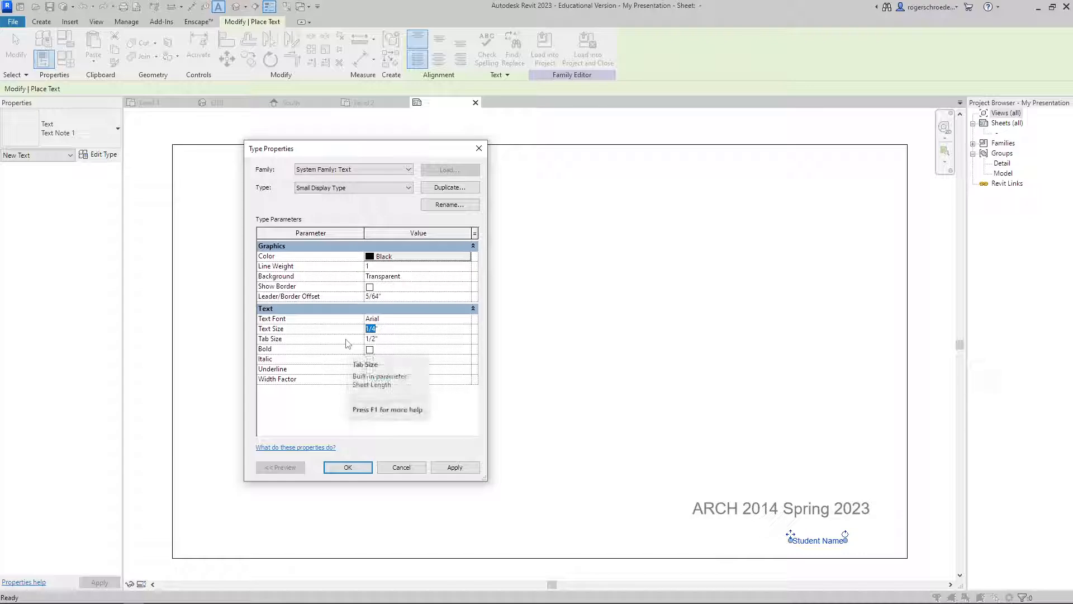
text(3)
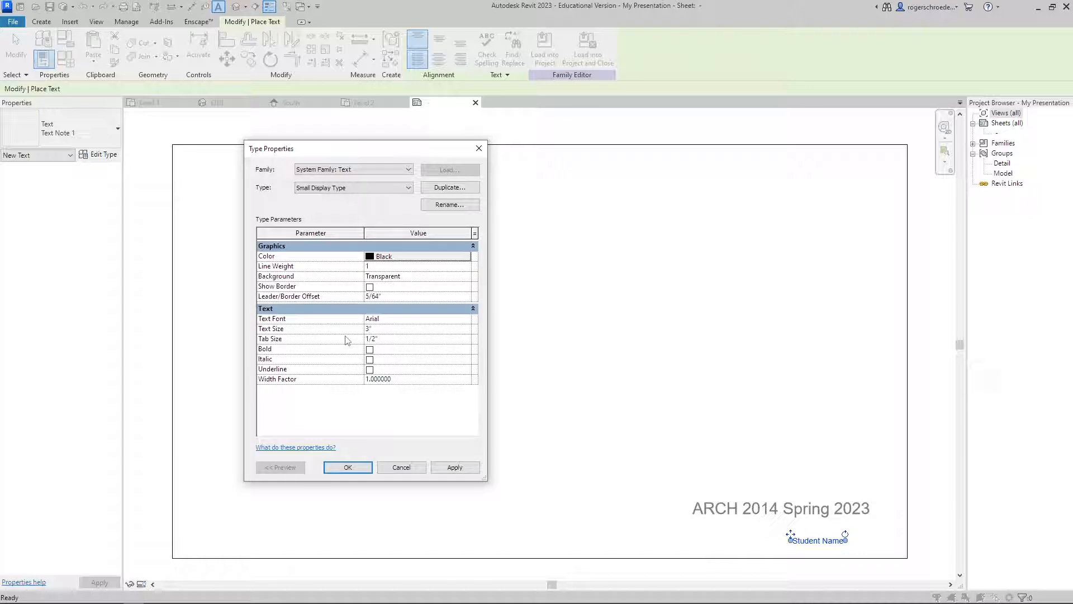
click(444, 468)
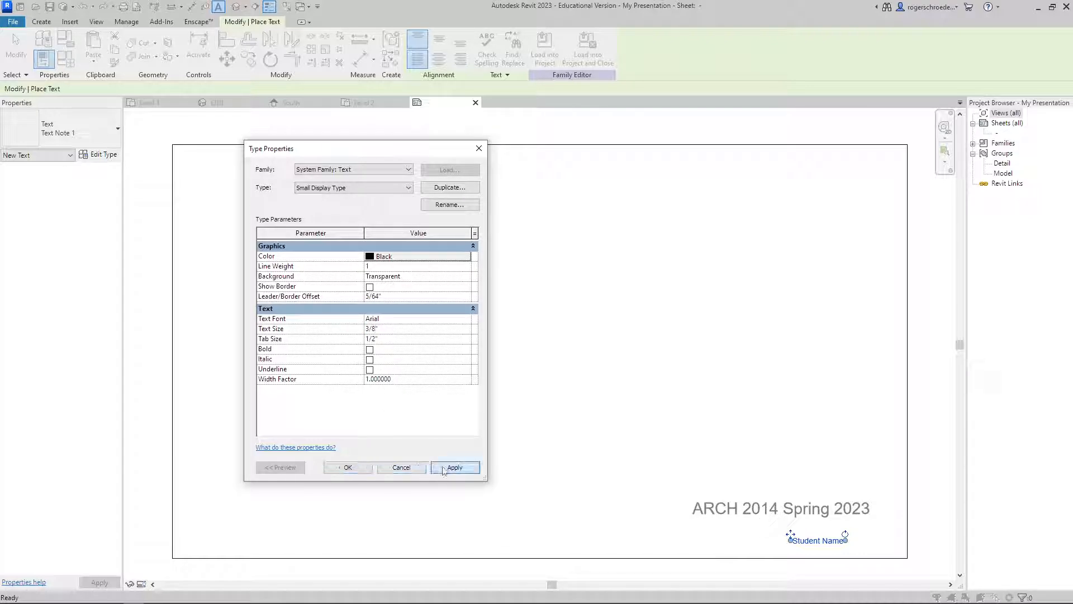
click(332, 468)
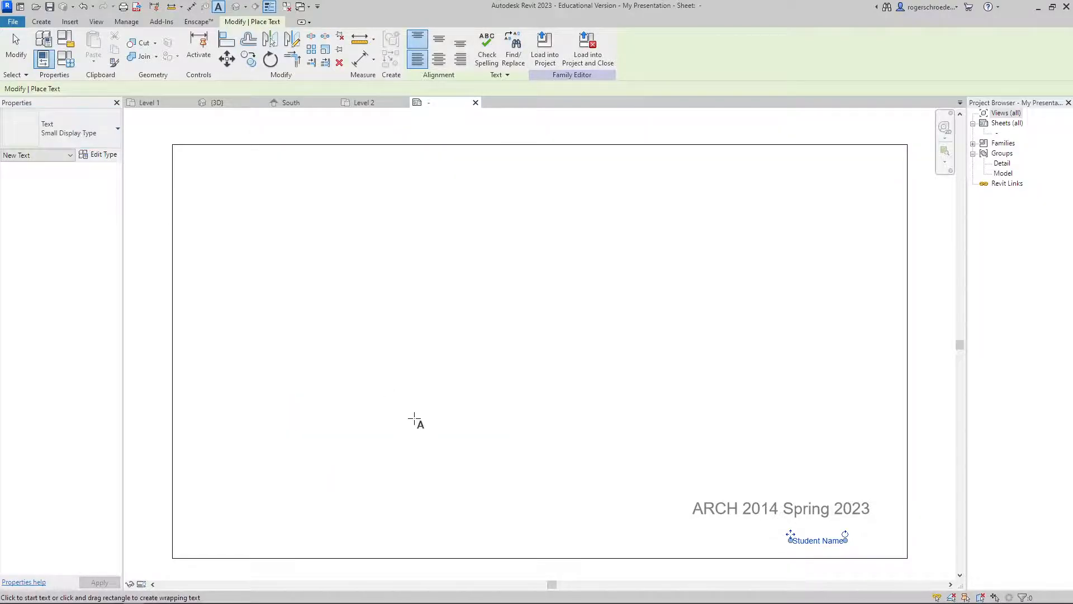
click(413, 418)
click(812, 553)
click(70, 128)
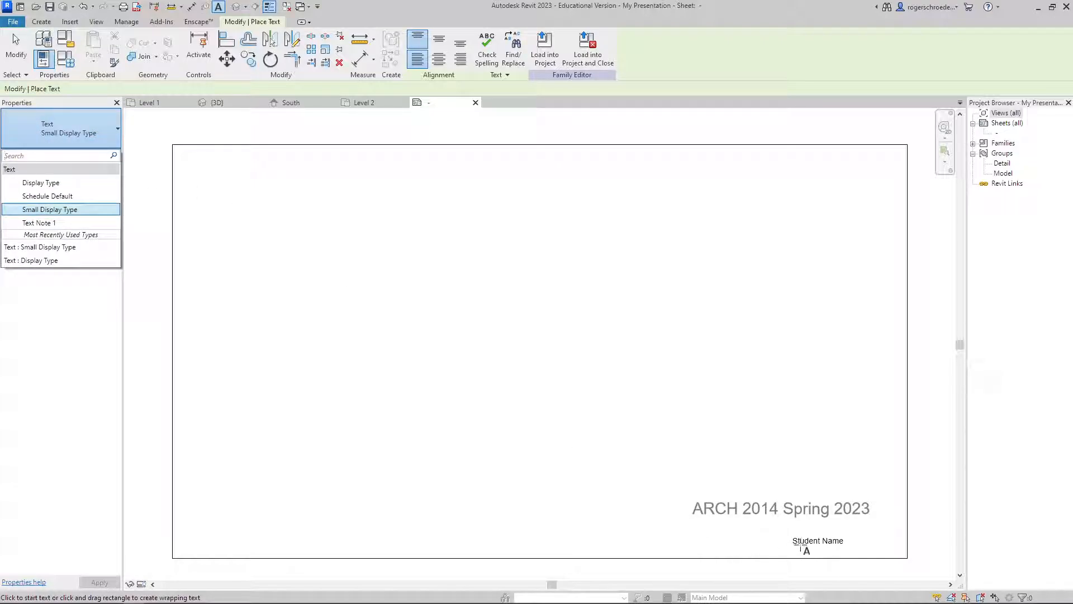
click(15, 44)
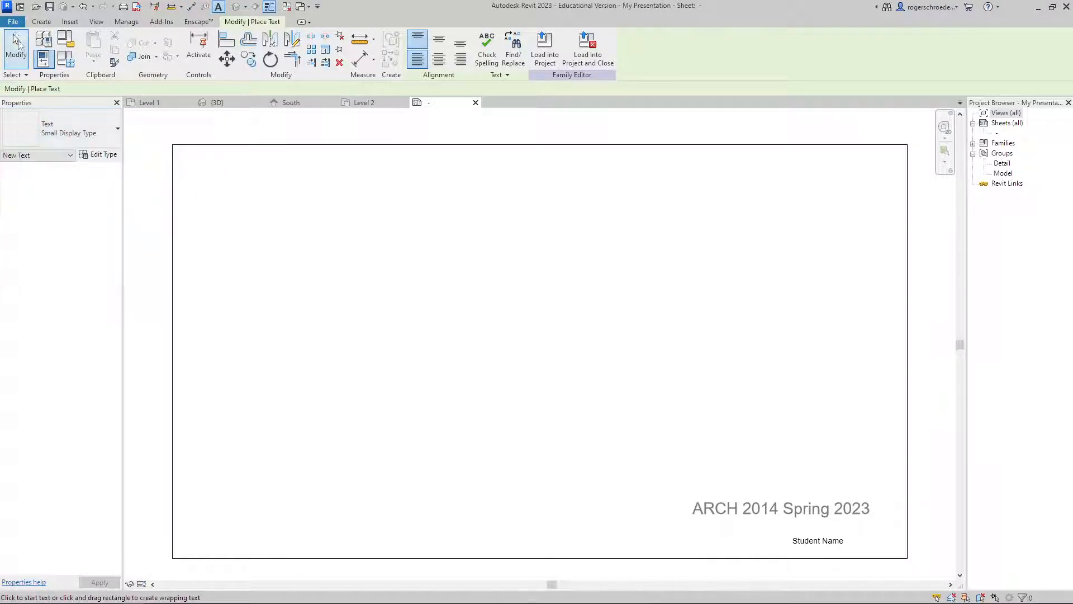
click(623, 341)
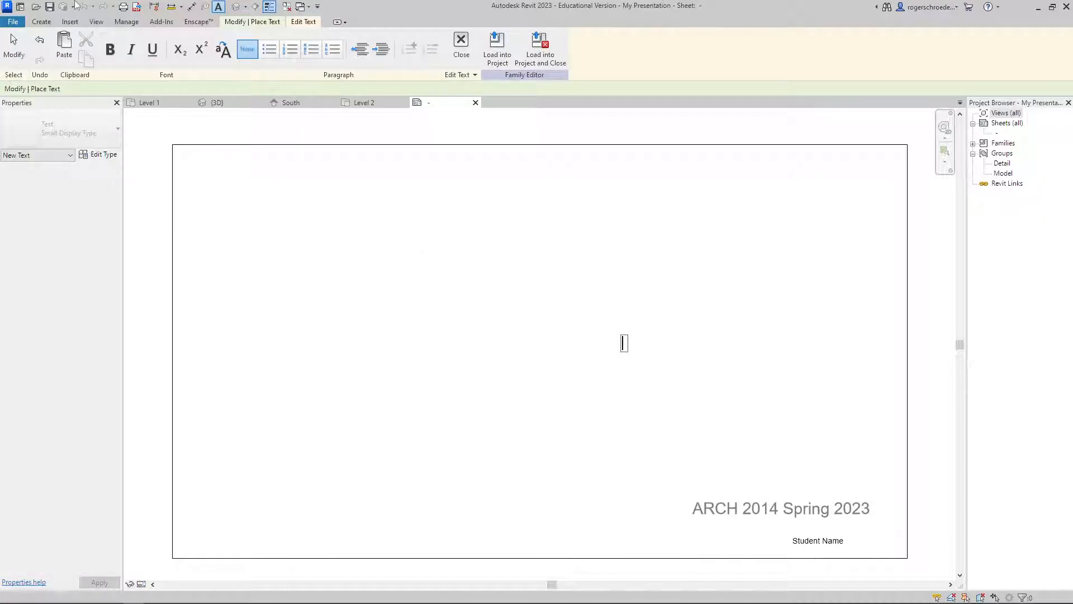
Step: Leave text placement and change the "Student Name" note to the Small Display Type
click(14, 44)
click(785, 538)
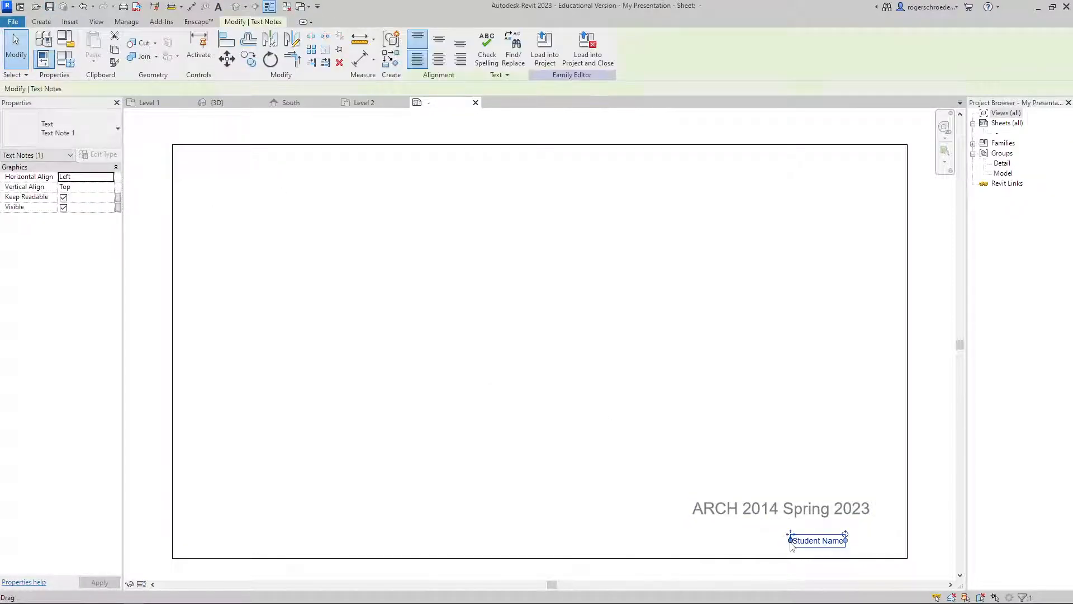
click(58, 130)
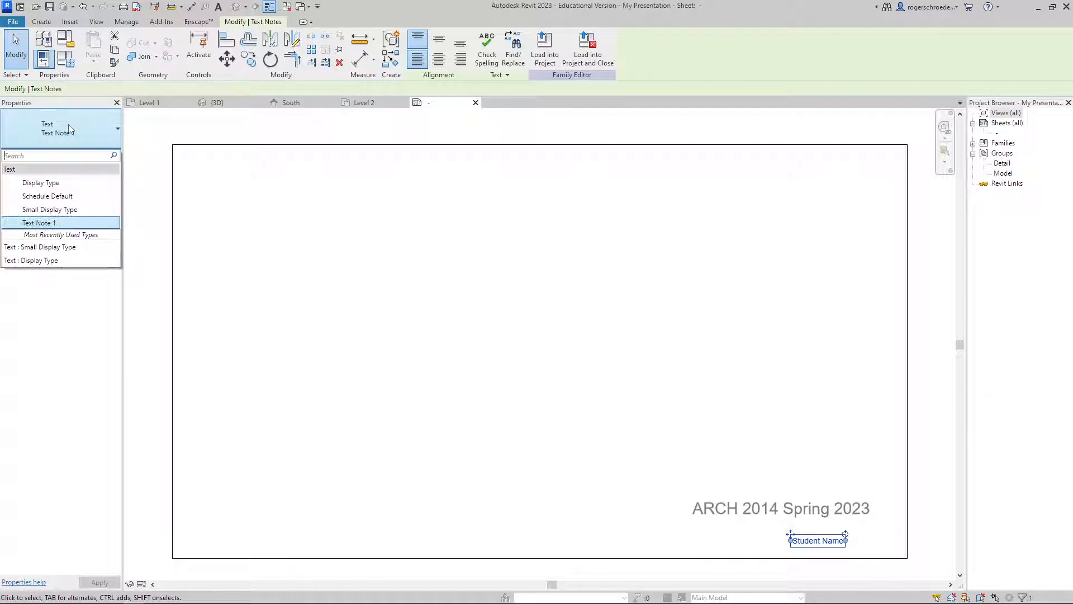
click(46, 210)
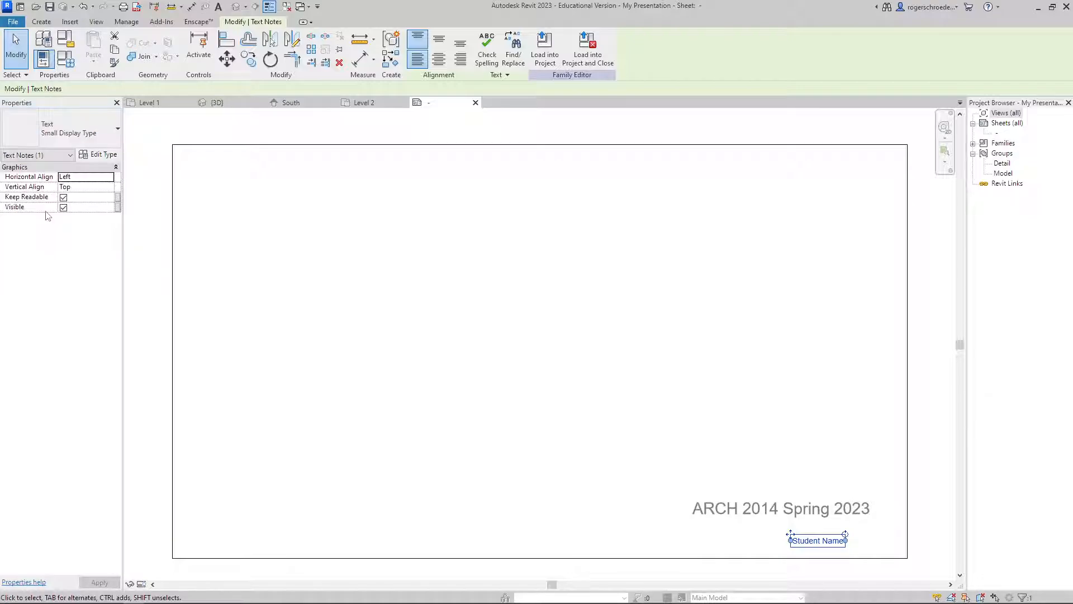
click(470, 443)
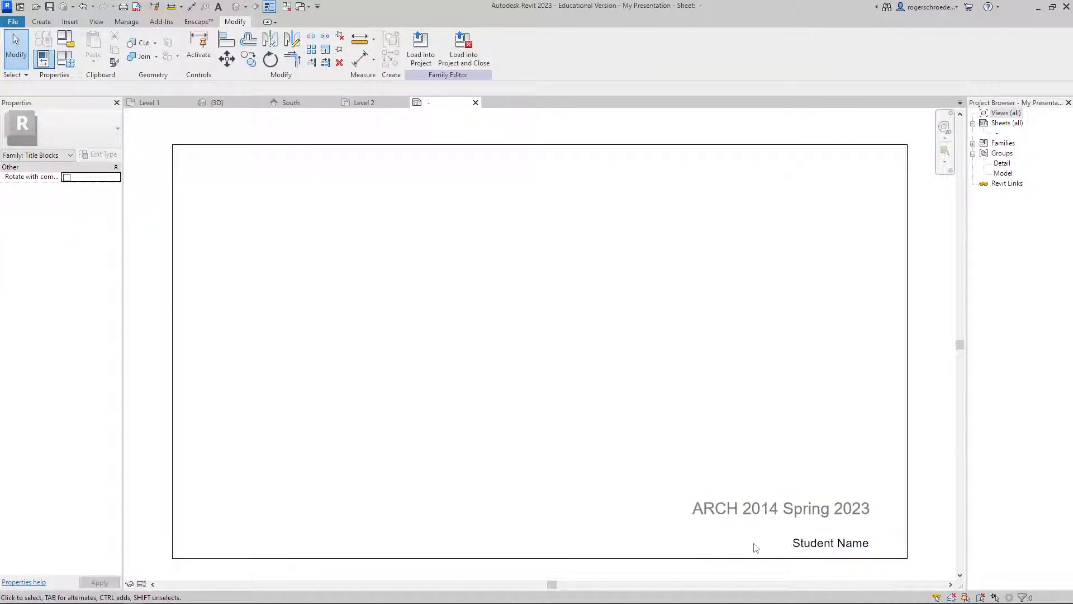
Step: Move the "Student Name" note up so it sits directly beneath the course note with their right ends lined up
click(783, 541)
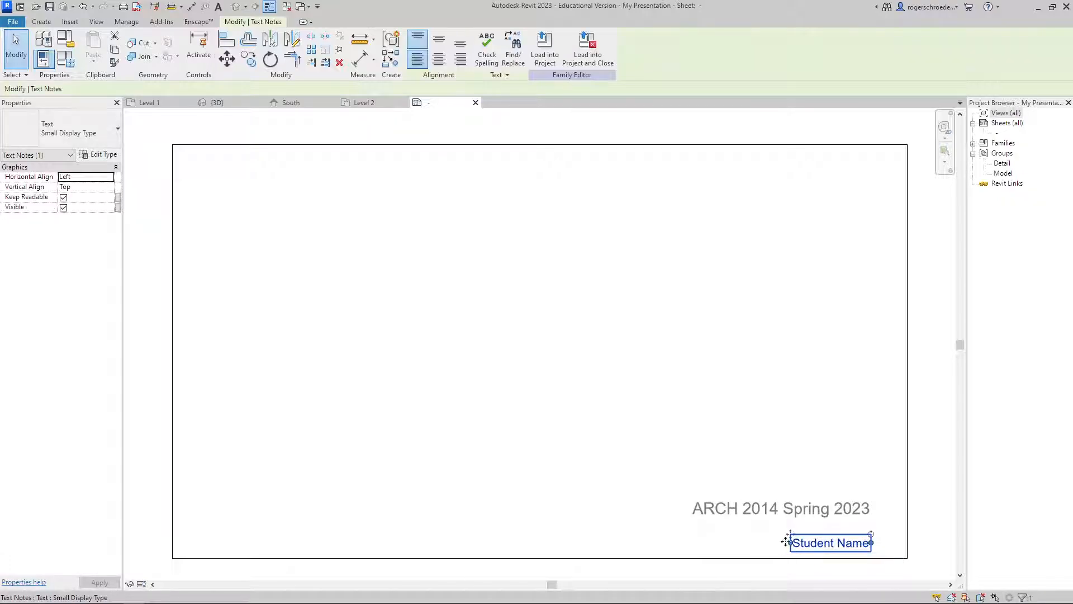
ctrl+drag(783, 542, 785, 531)
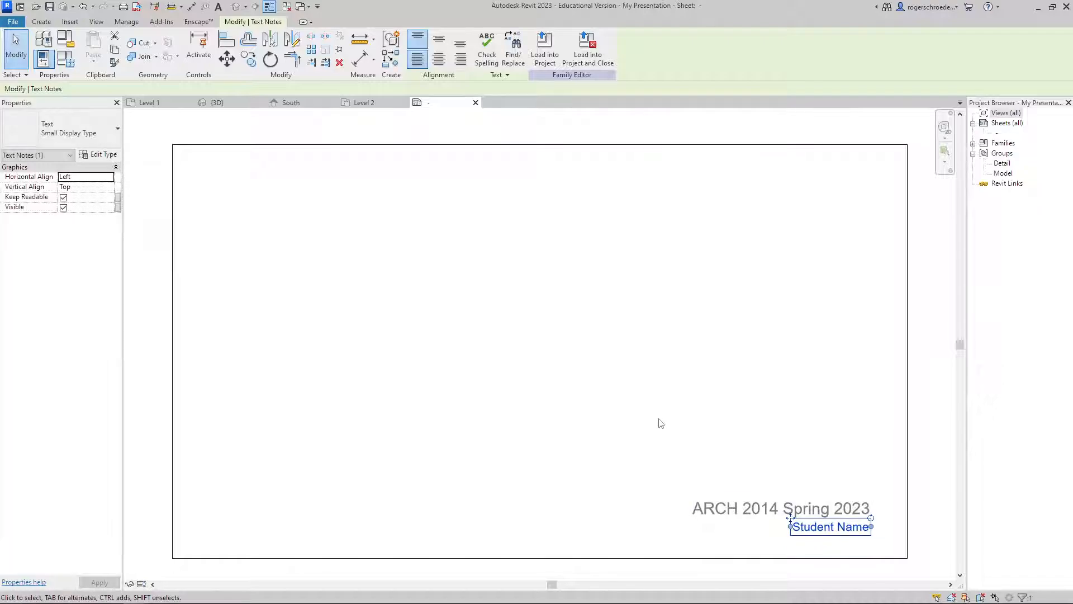
click(660, 424)
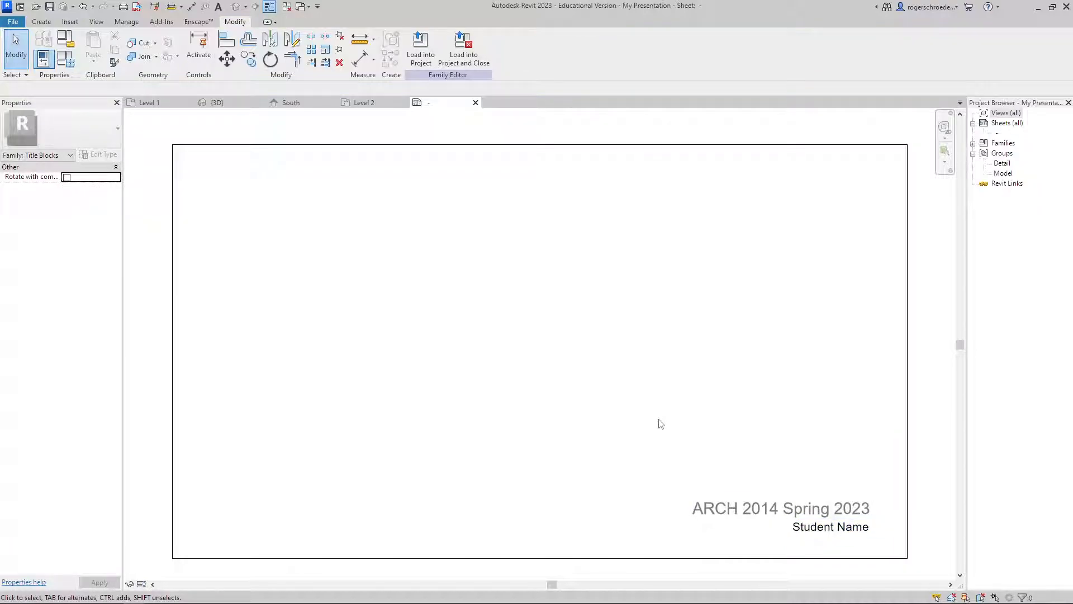
Step: Set the text size of the "Student Name" note's Small Display Type to 5/16"
click(805, 528)
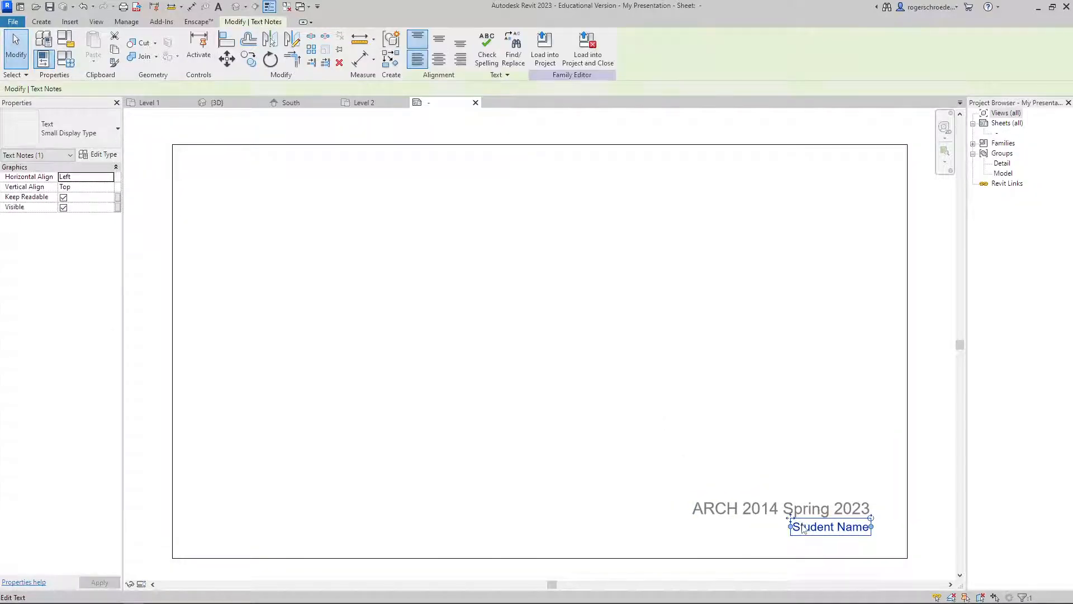
click(99, 155)
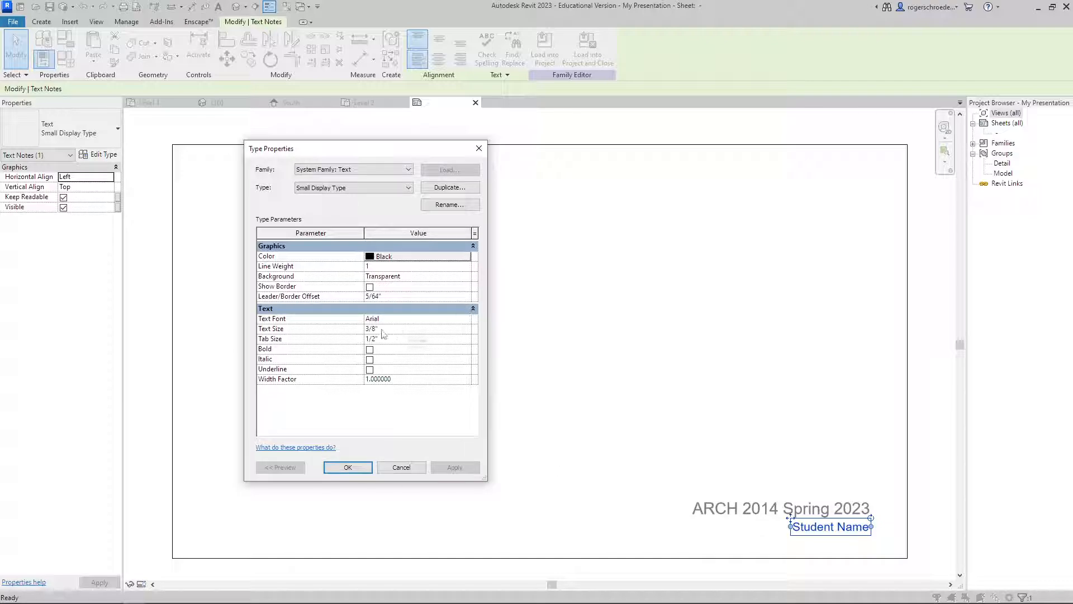
click(376, 329)
double_click(374, 329)
text(5/)
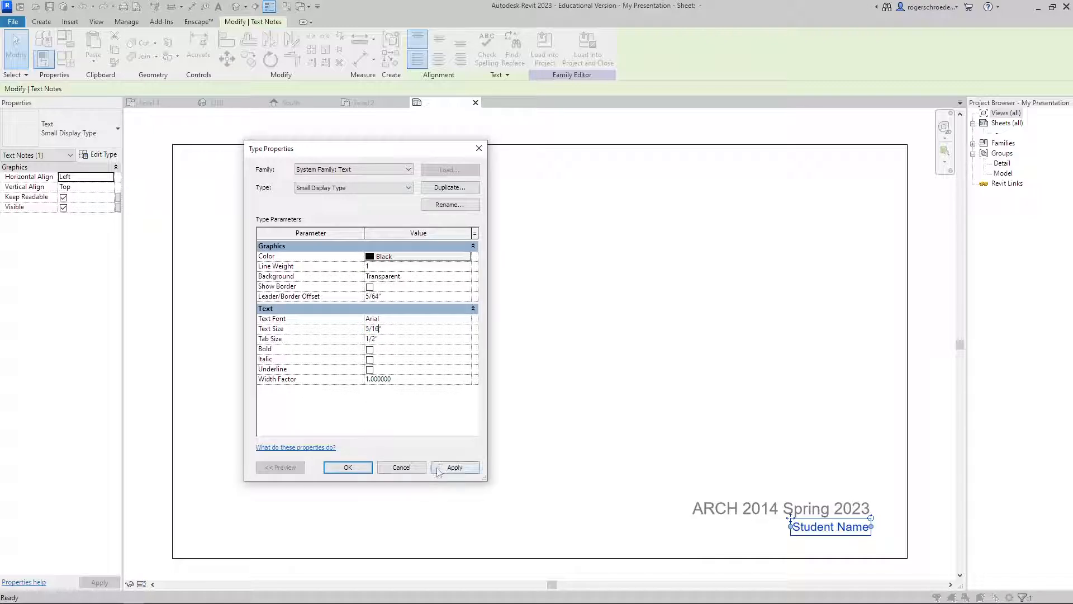
click(456, 467)
click(345, 468)
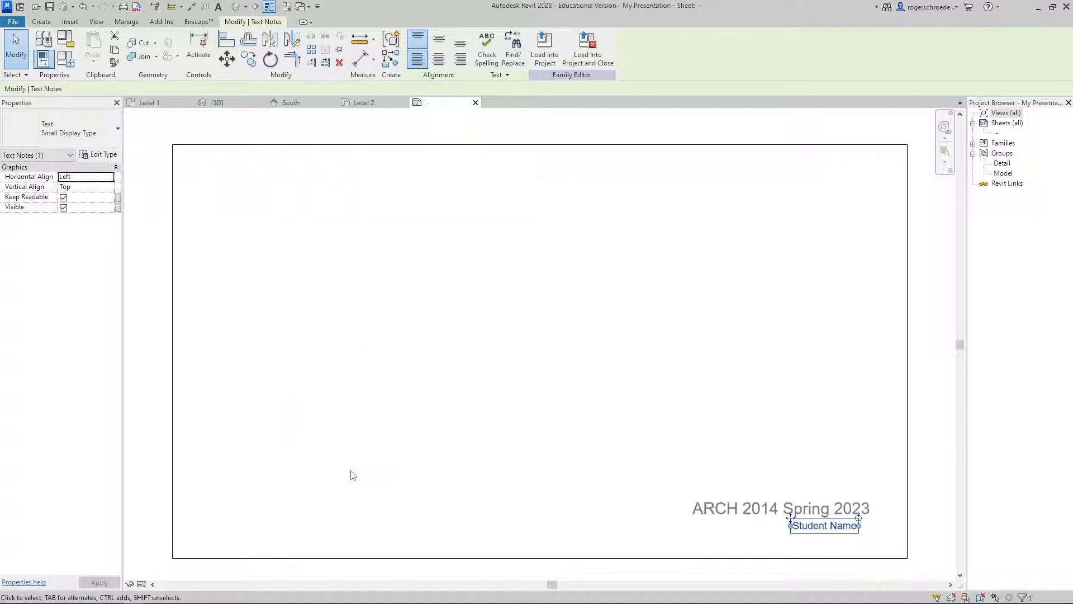
click(622, 524)
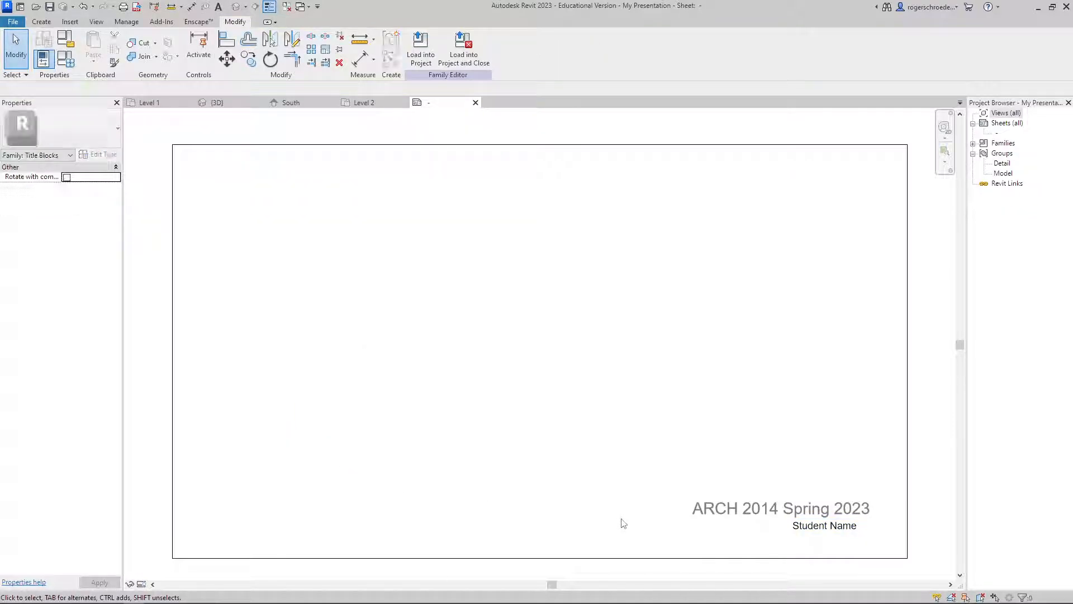
Step: Realign the "Student Name" note with the right end of the course note, and shift both notes closer to the sheet's lower-right corner
click(826, 527)
drag(826, 527, 836, 527)
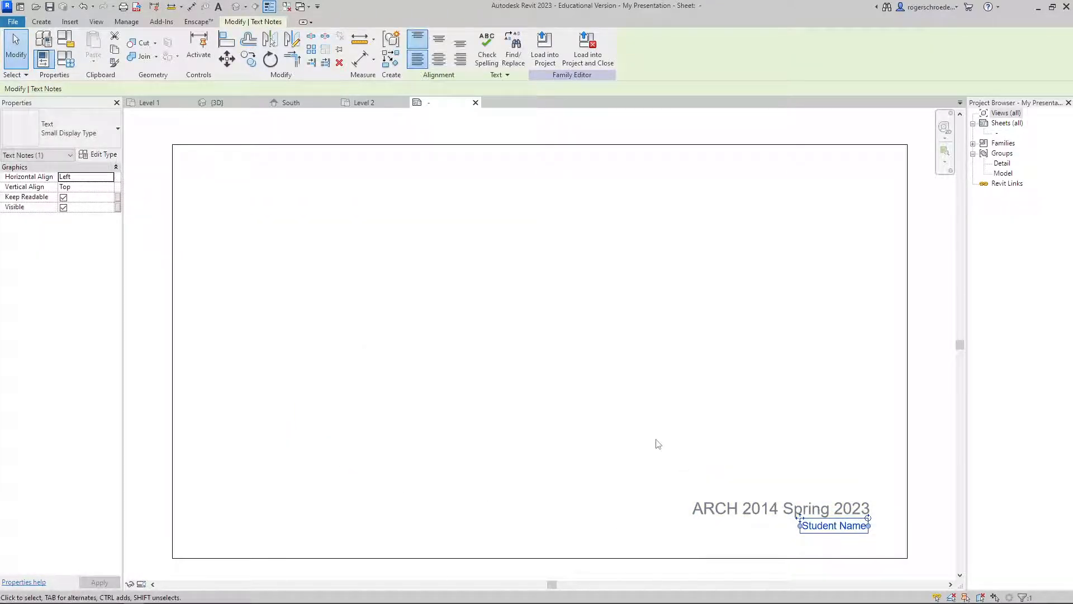
ctrl+click(701, 518)
drag(720, 503, 743, 517)
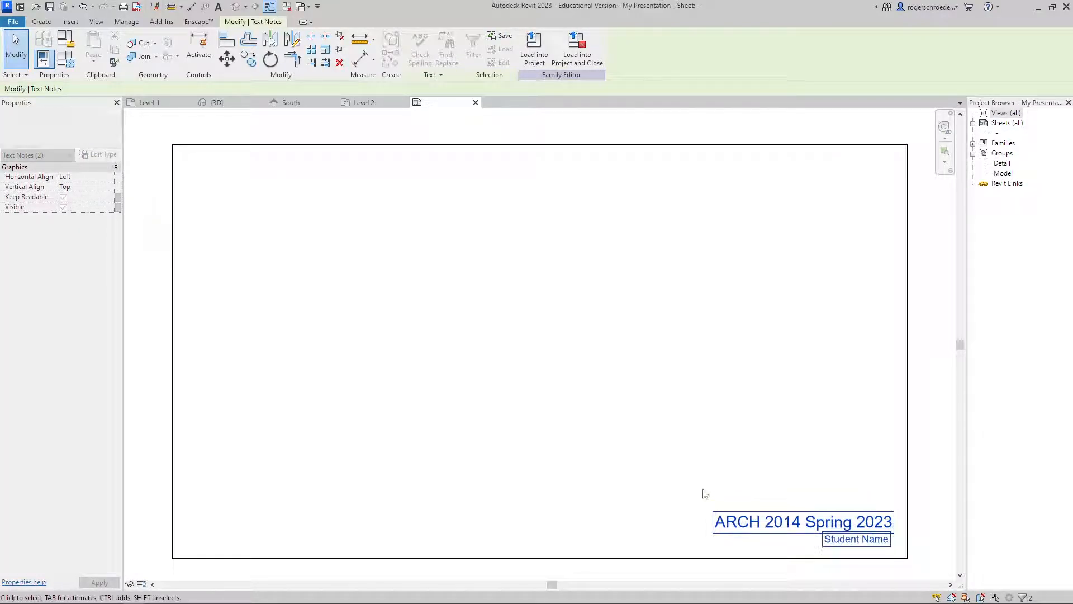
click(642, 445)
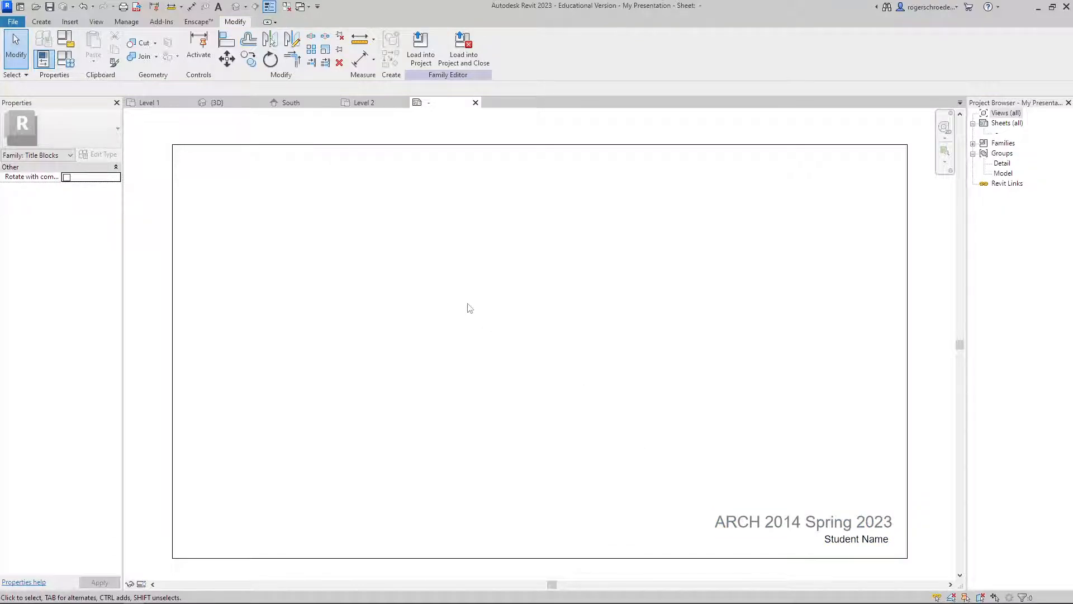
Step: Save the title block family and load it into the CV1 Start project, dismissing the placement warning
click(49, 7)
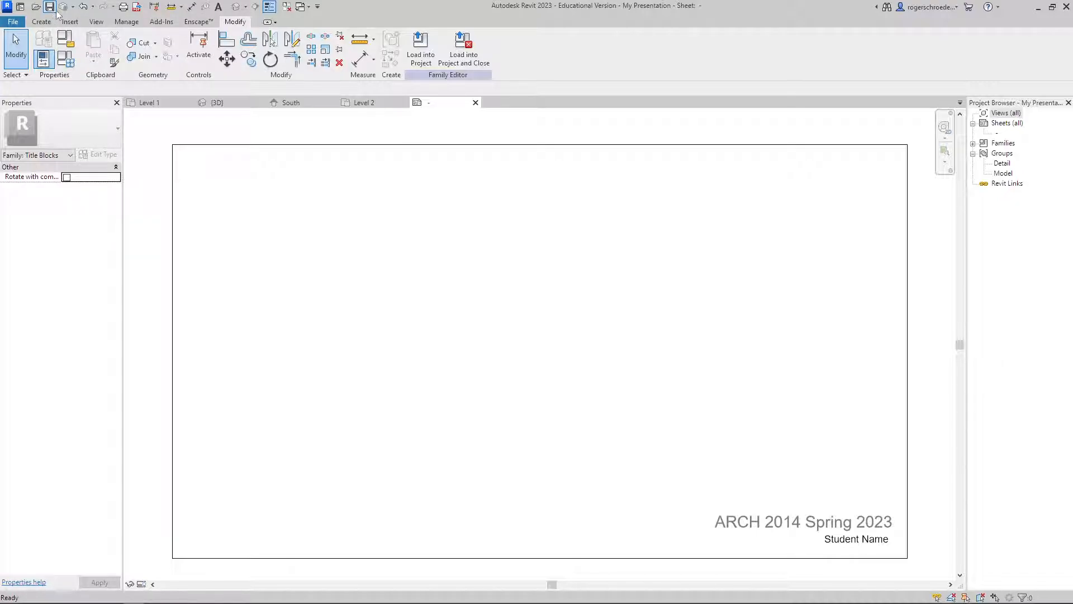
click(431, 61)
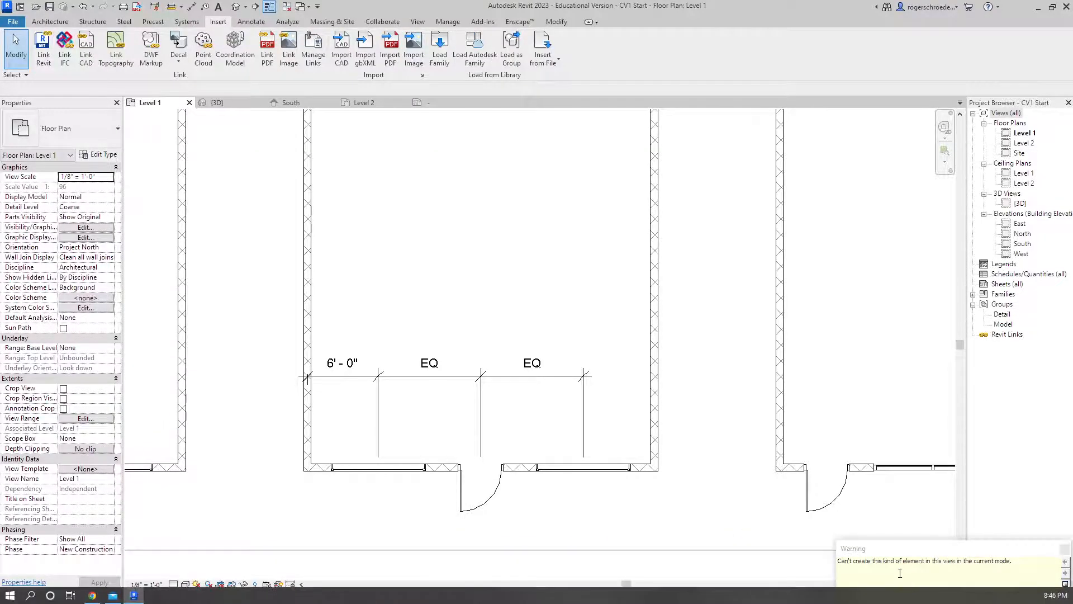
click(1065, 549)
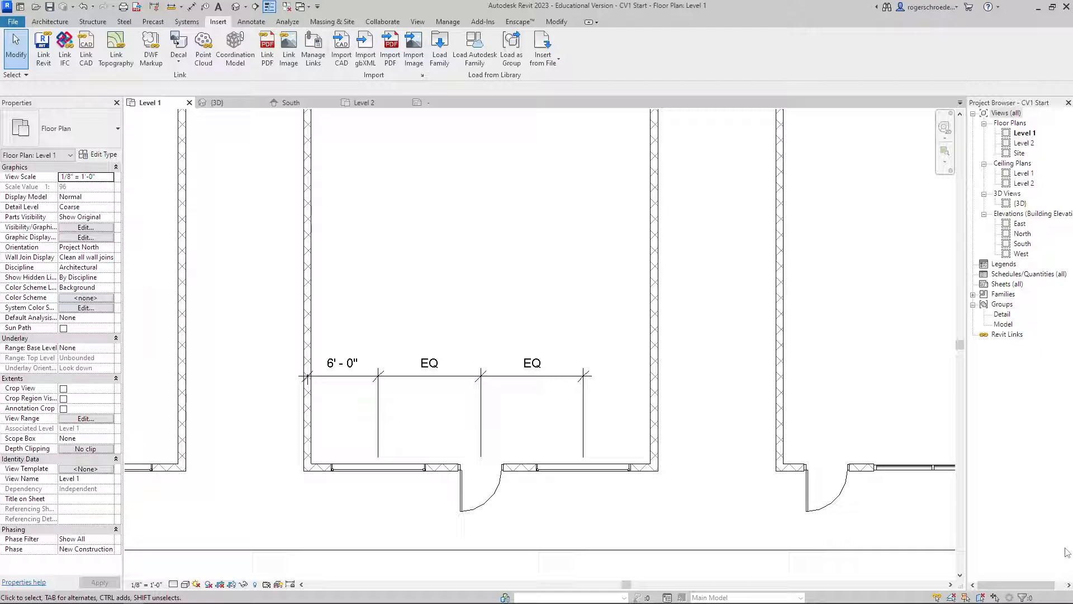
Step: Create a new sheet with the My Presentation title block, and close the title block family's view
right_click(1004, 285)
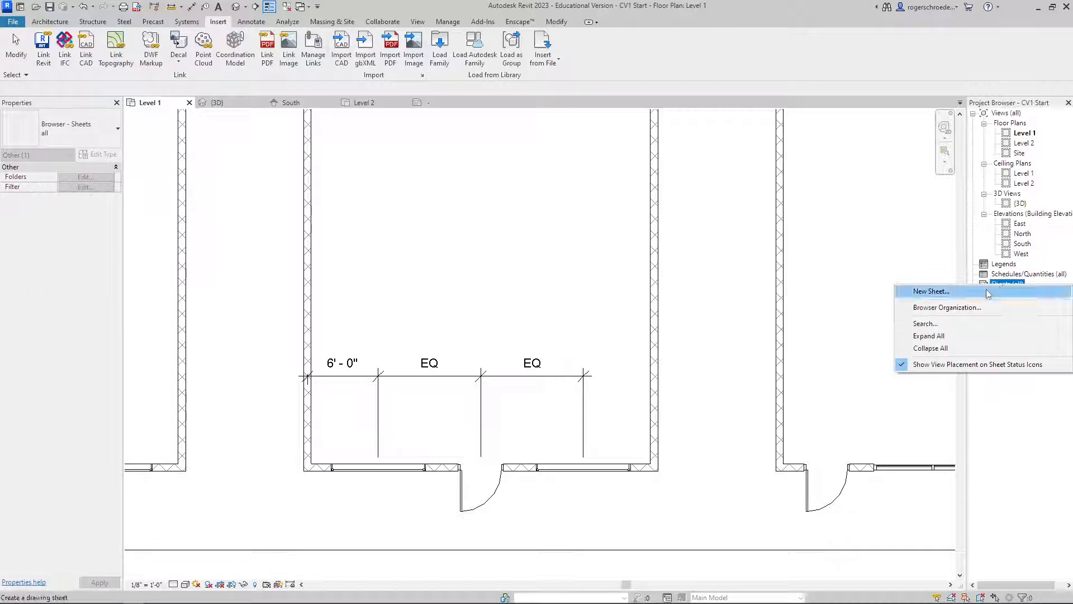
click(984, 292)
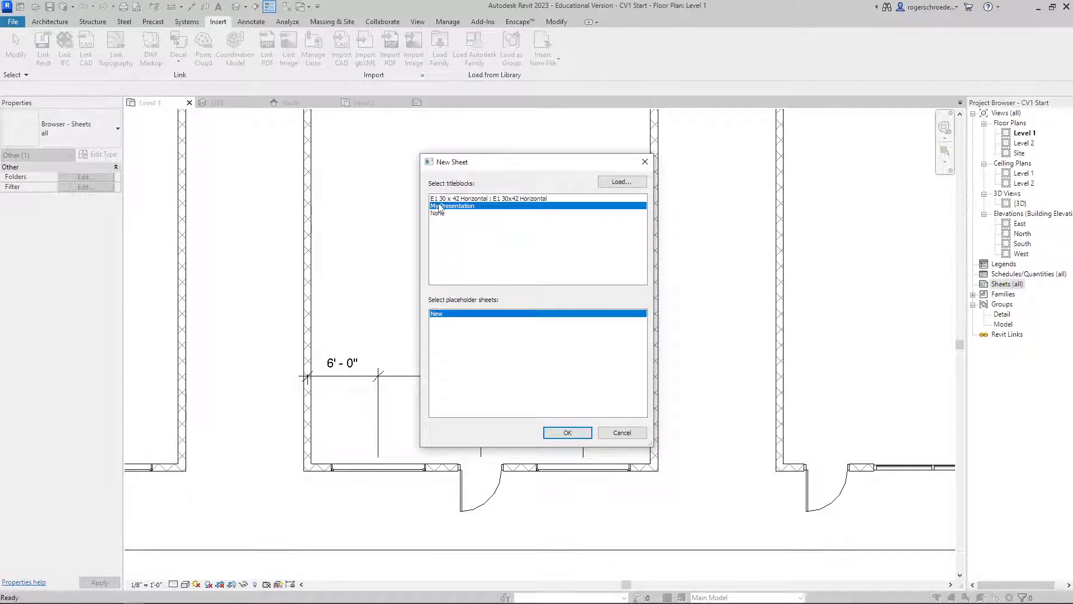
click(555, 434)
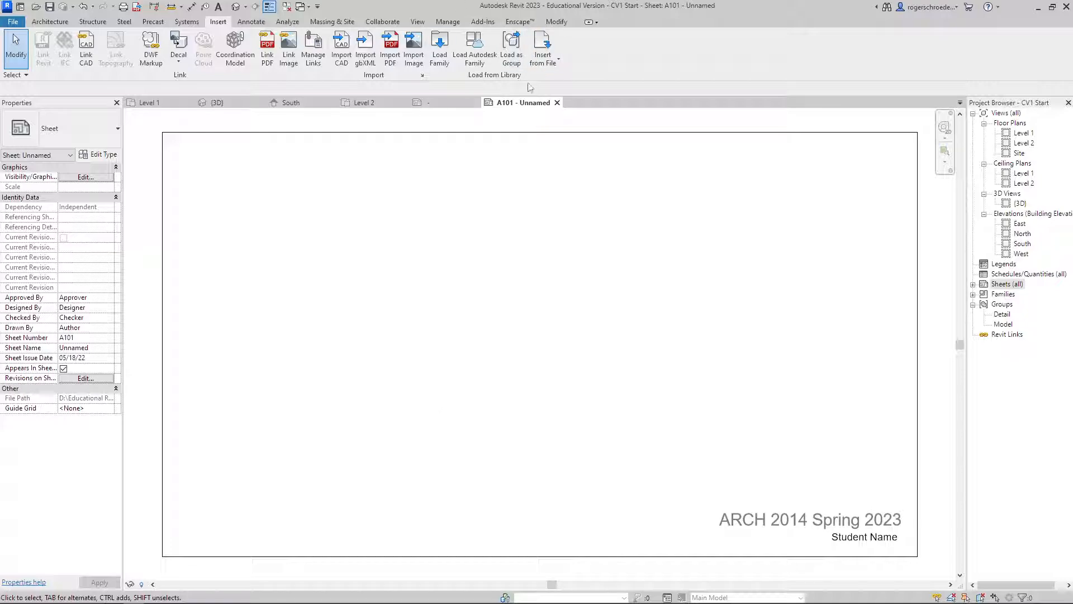
click(442, 104)
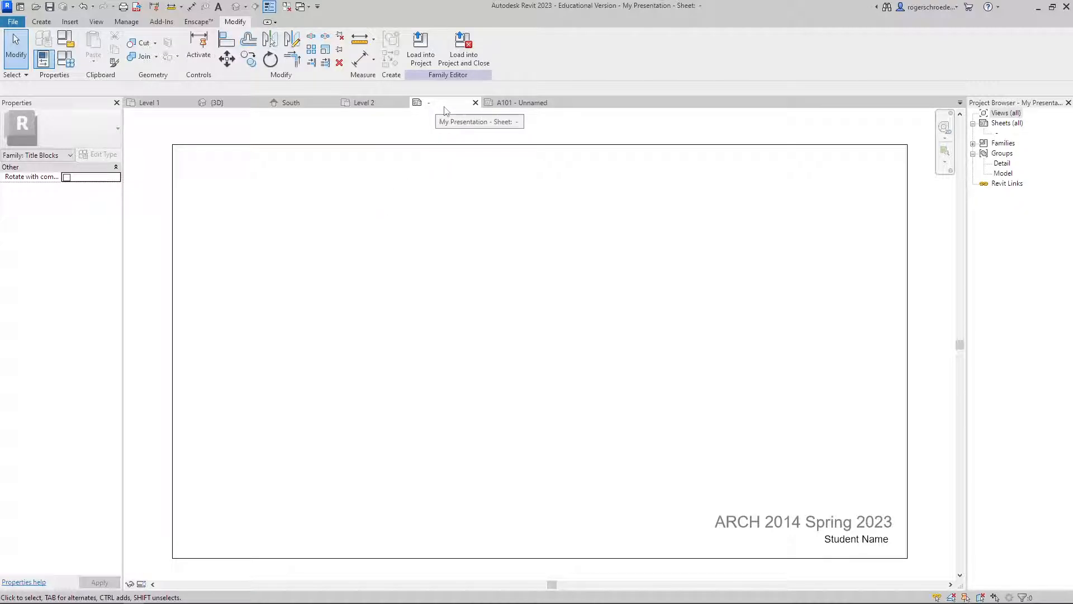
click(476, 102)
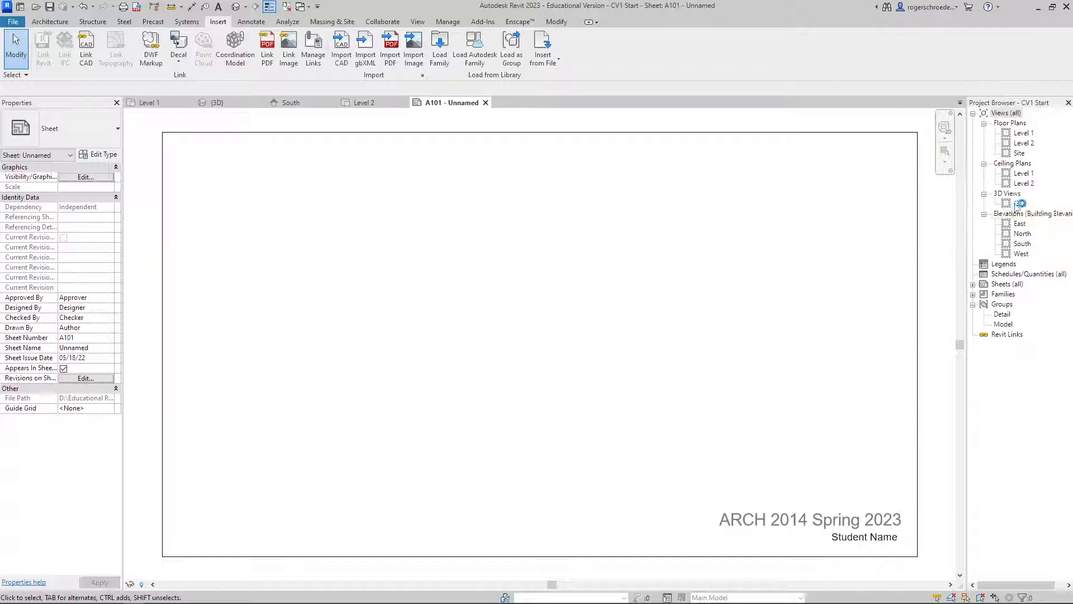
Step: Try placing the {3D} view on the new sheet, and delete its viewport
drag(1020, 204, 632, 276)
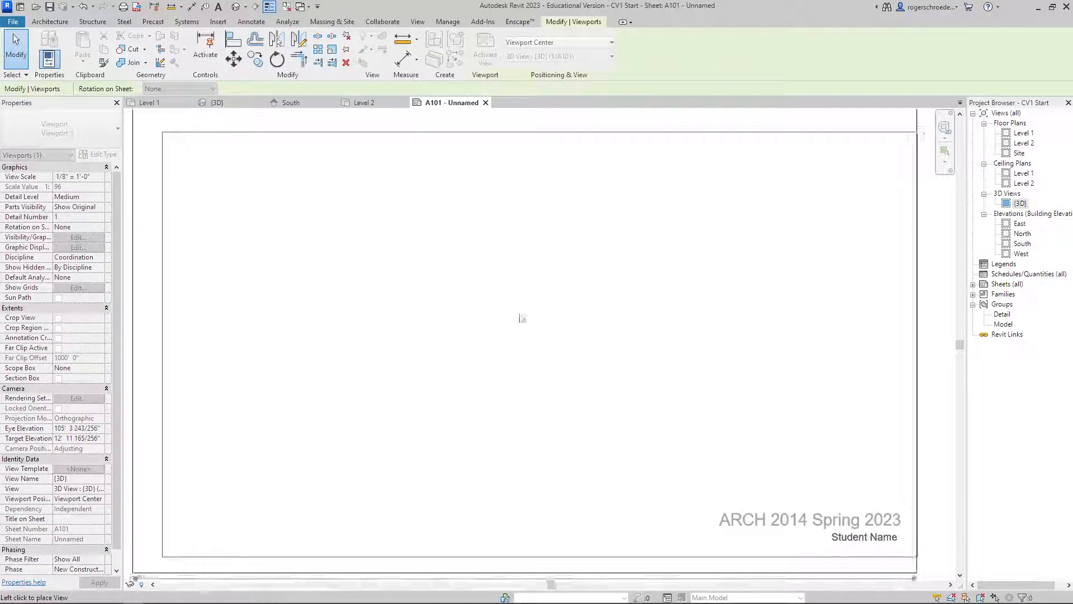
click(513, 313)
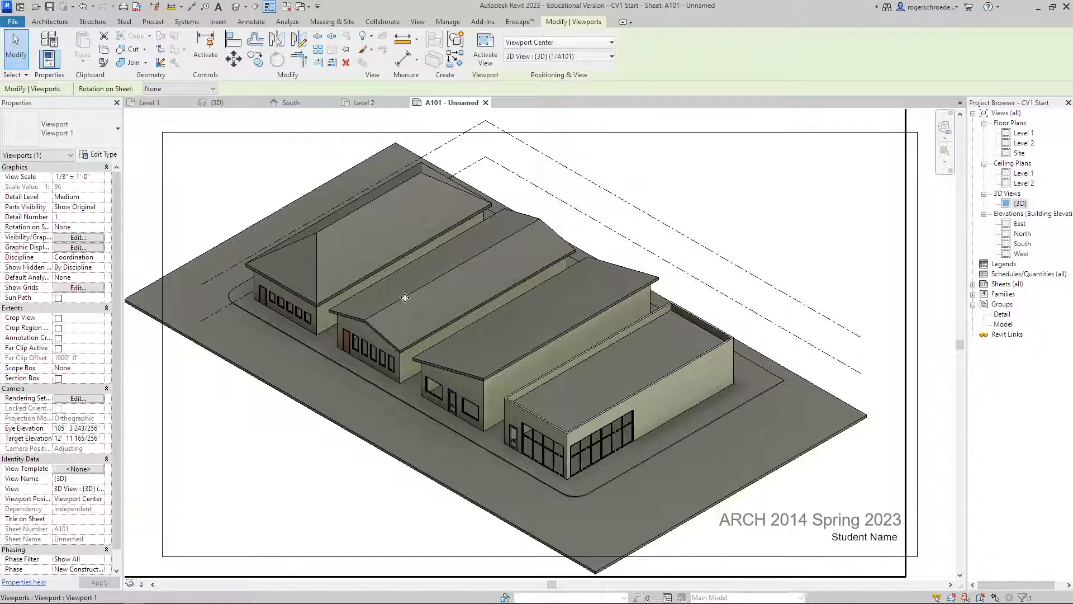
key(Delete)
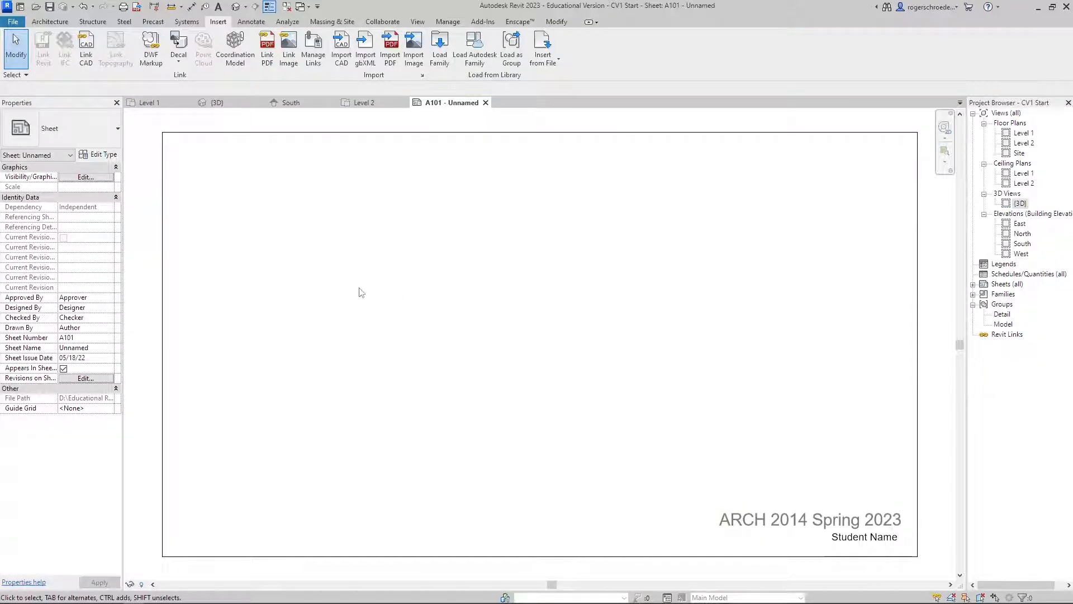